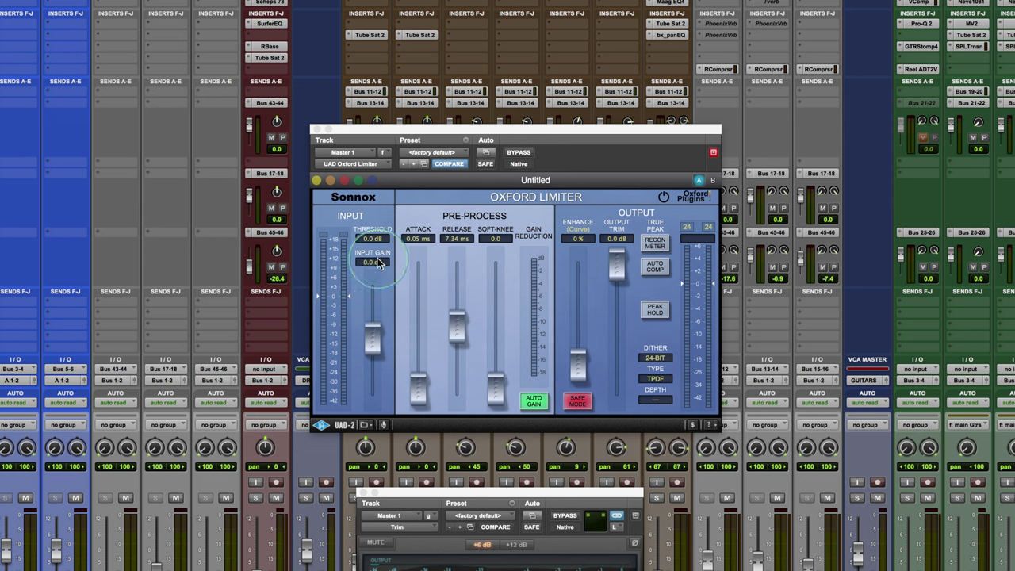
Turn Auto Gain off, disable Safe Mode, then switch Auto Gain back on
mouse_move(363, 317)
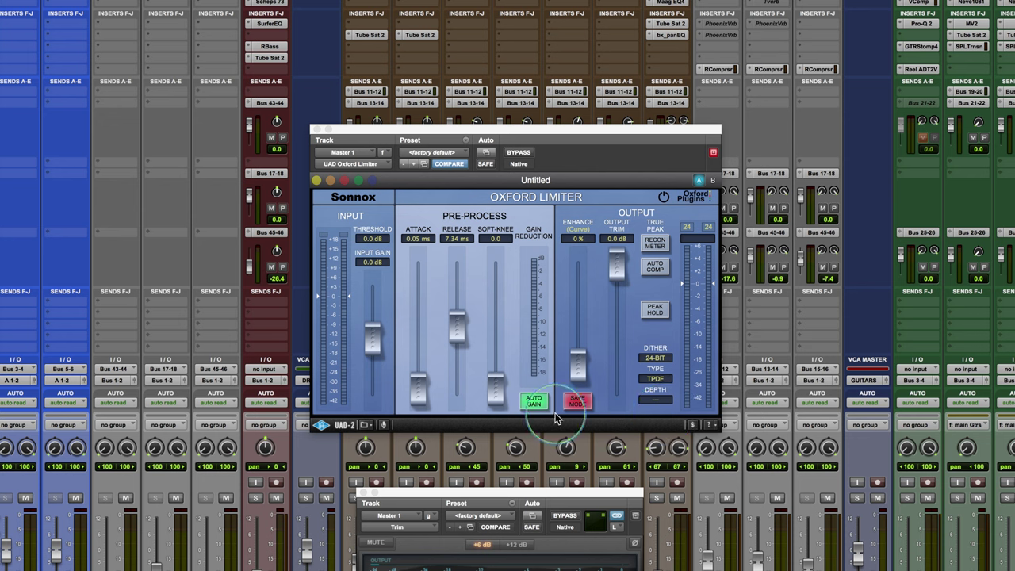
left_click(534, 403)
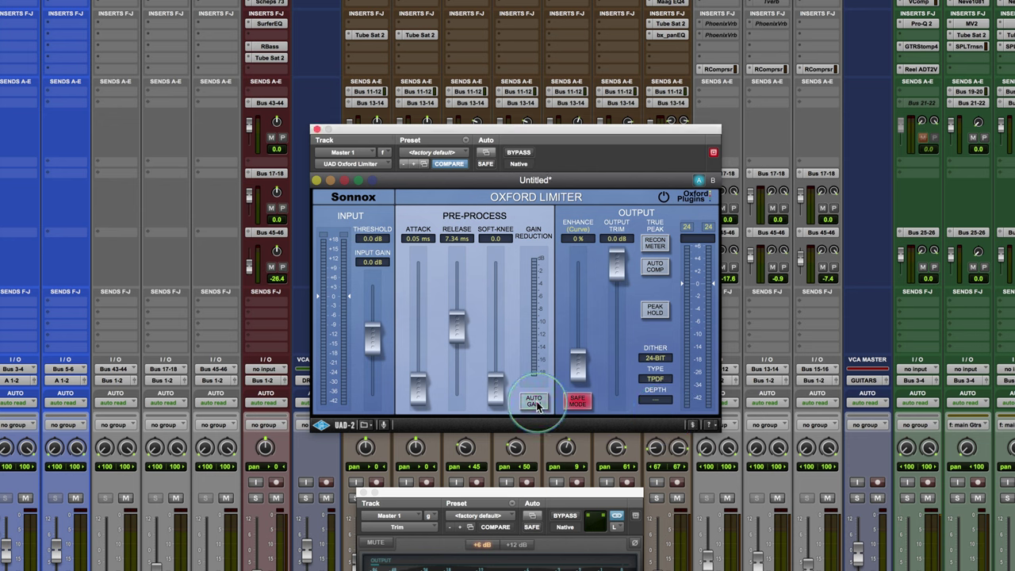
left_click(577, 402)
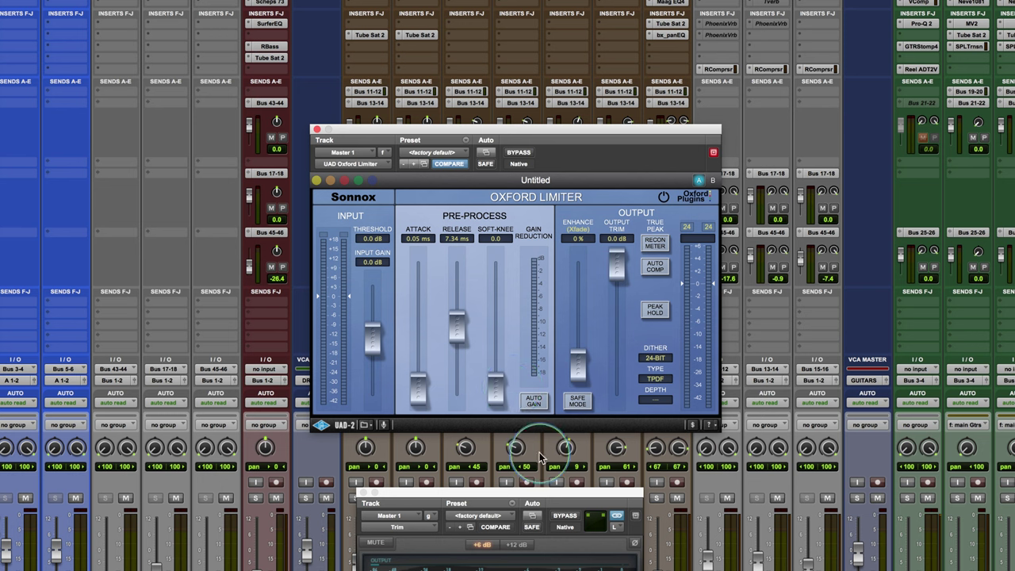
left_click(535, 406)
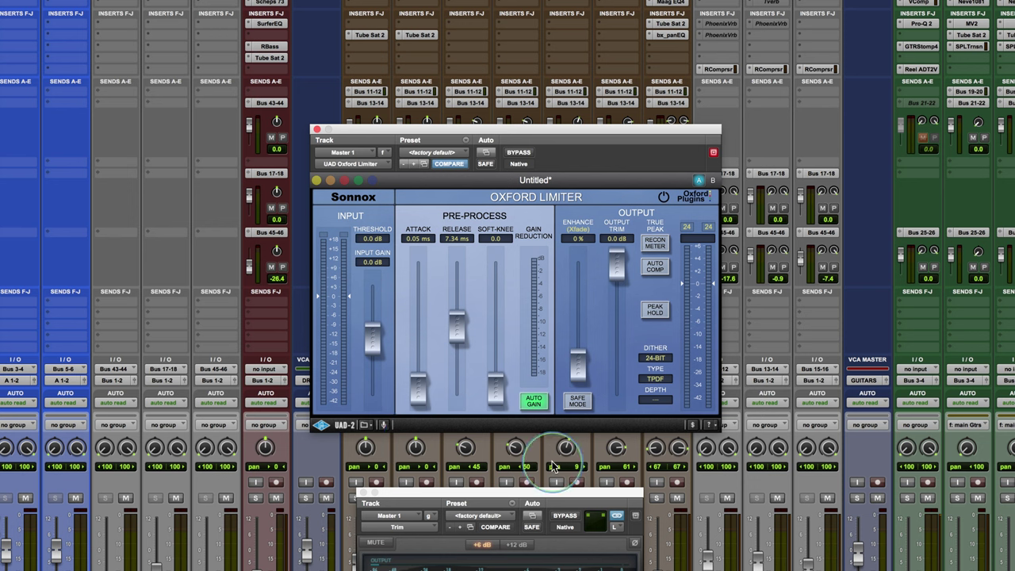
Re-enable the Oxford Limiter's Safe Mode
left_click(578, 400)
left_click(482, 448)
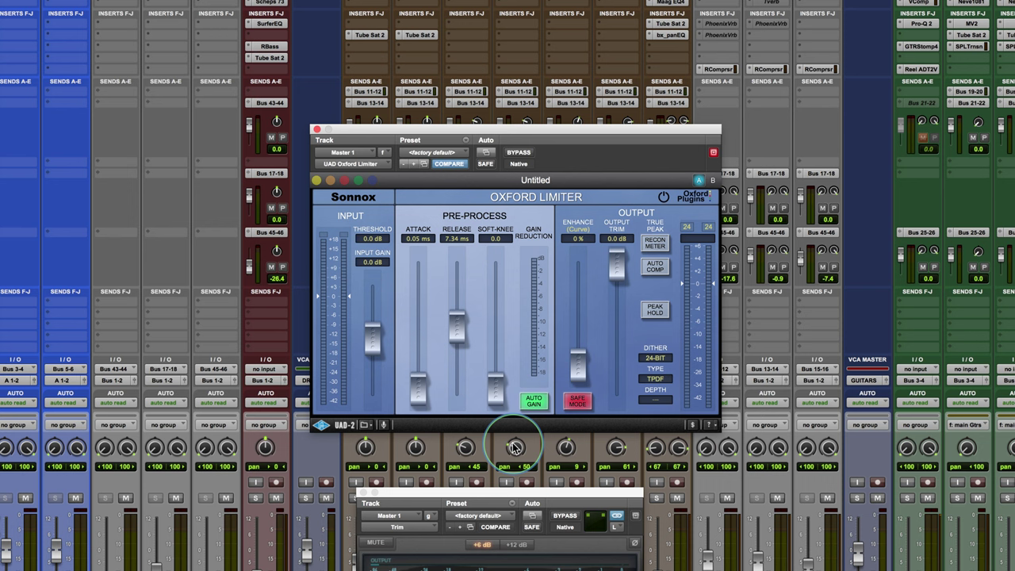
Enable Auto Comp, briefly trying Recon Meter and leaving it off
left_click(654, 266)
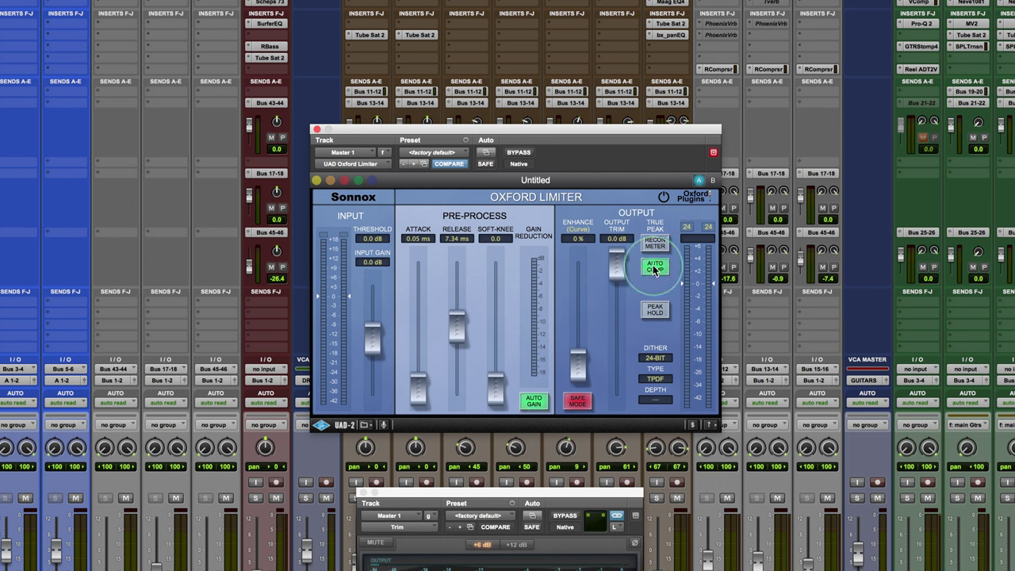
left_click(654, 243)
left_click(656, 243)
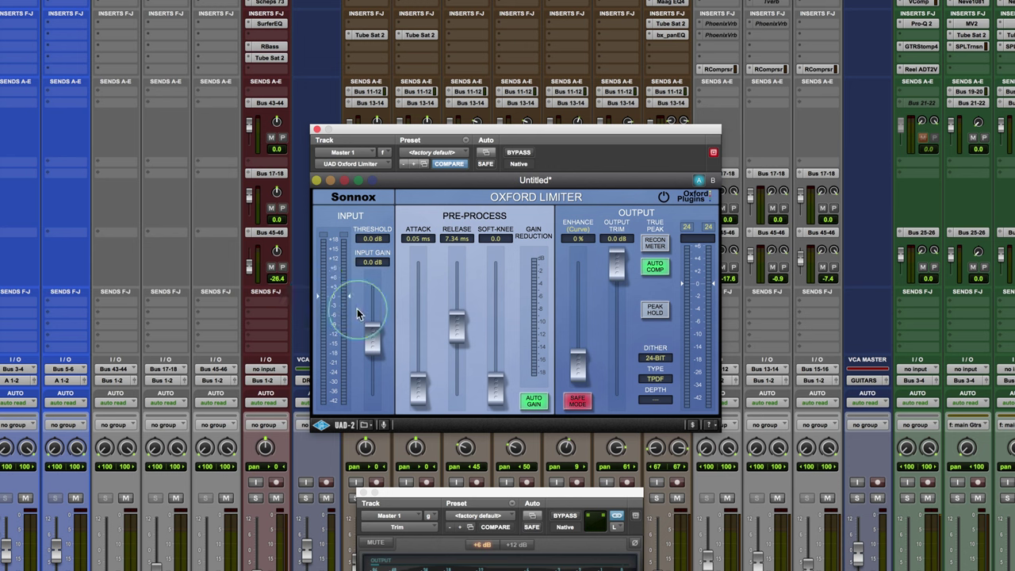
Pull the limiter threshold just below zero to -0.21 dB
mouse_move(368, 239)
left_mouse_down()
mouse_move(366, 303)
mouse_move(364, 236)
left_mouse_up()
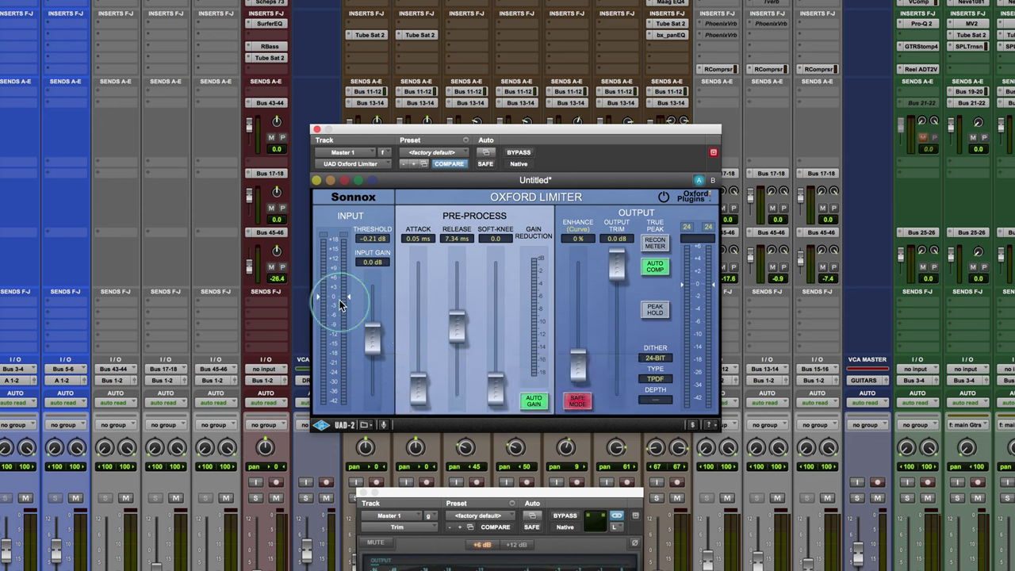
mouse_move(361, 319)
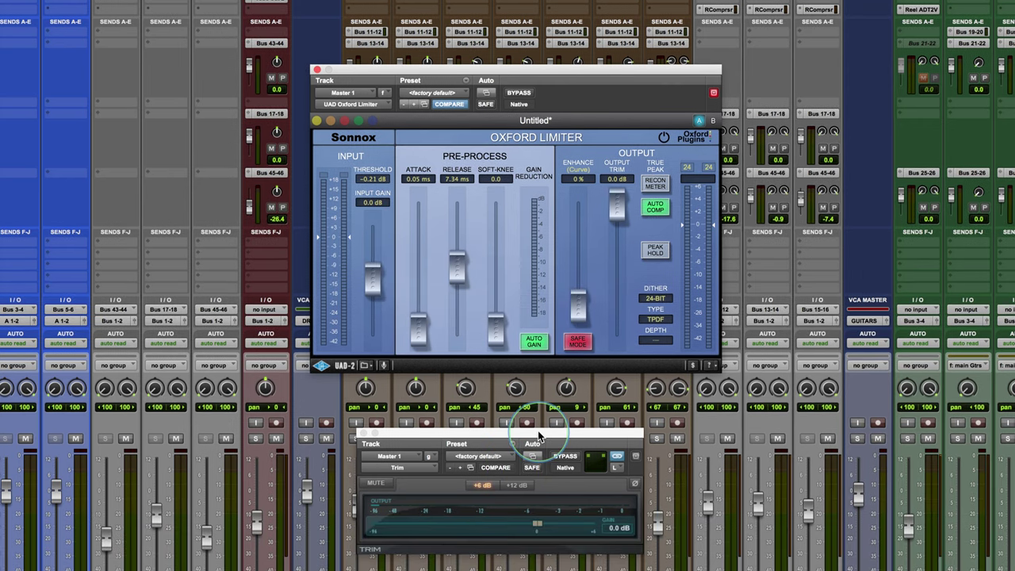
left_click_drag(519, 492, 484, 505)
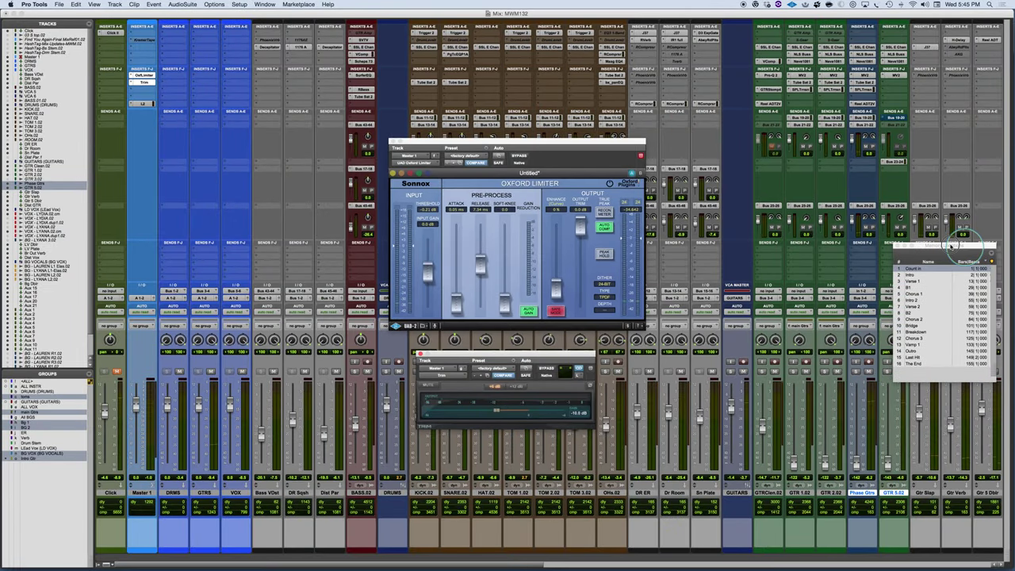
Play from the Intro marker, raise input gain to +14.7 dB, and show the preset menu
left_click_drag(965, 249, 718, 173)
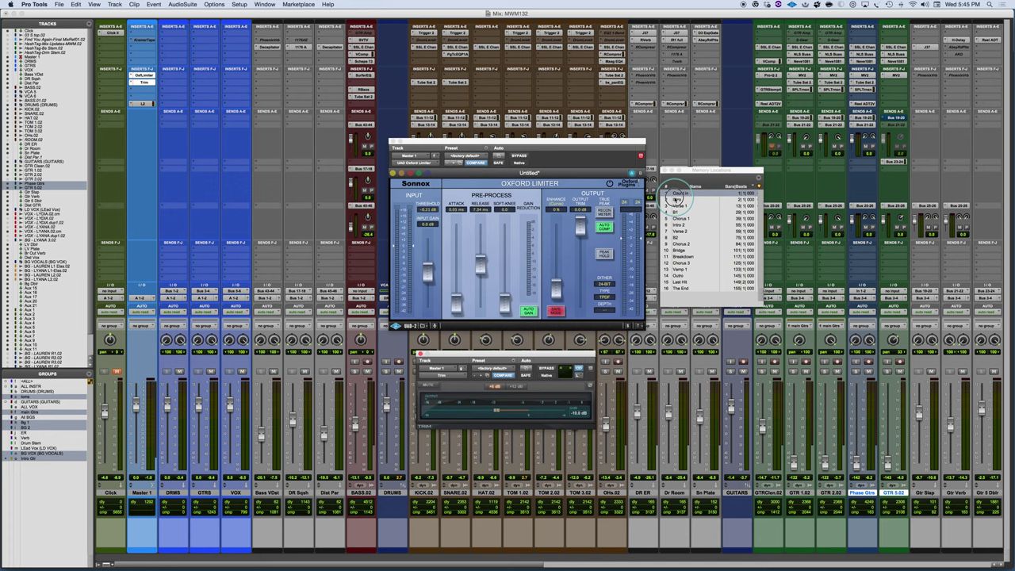
left_click(679, 199)
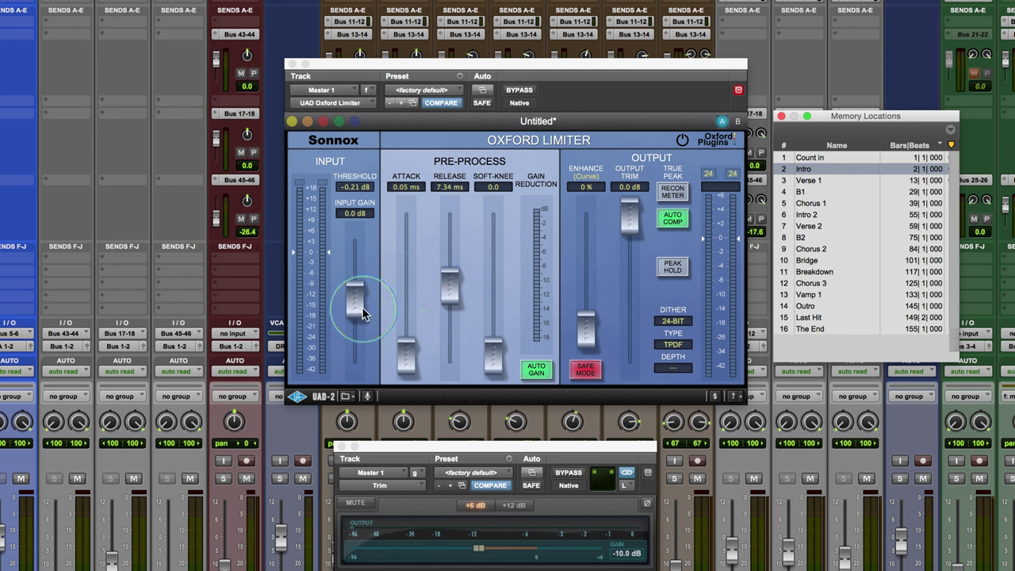
mouse_move(354, 309)
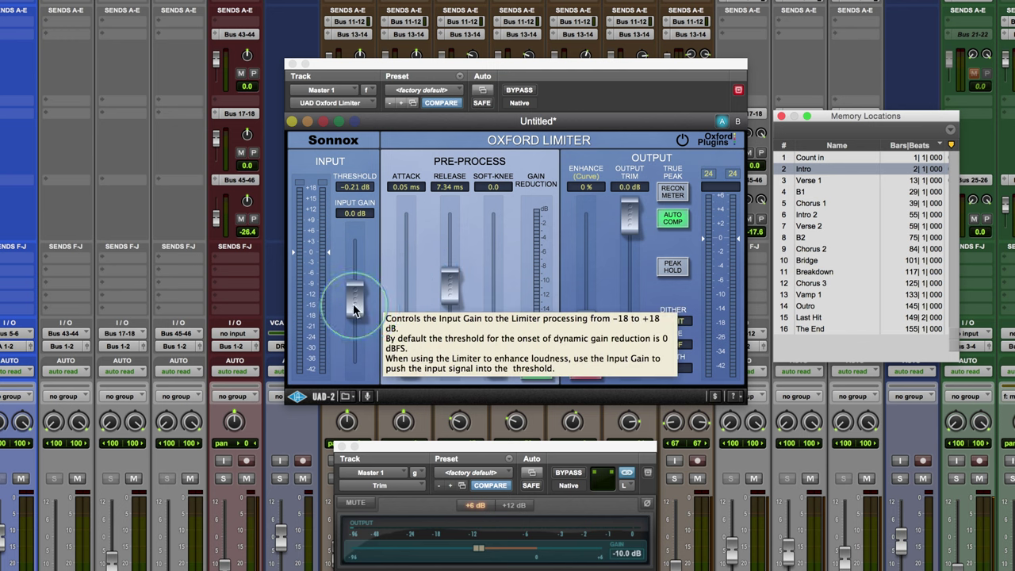
key("space")
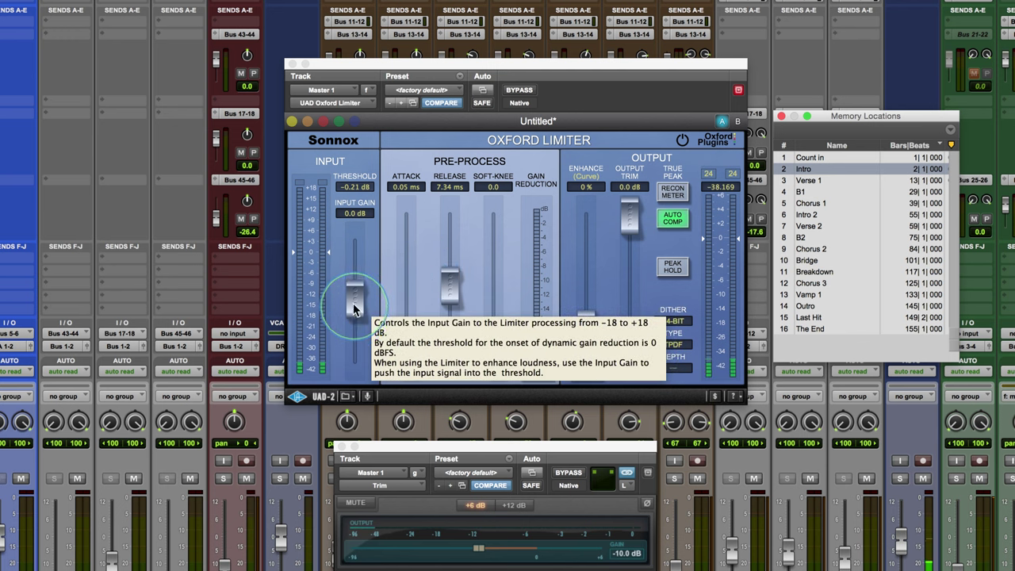
left_click_drag(355, 309, 136, 338)
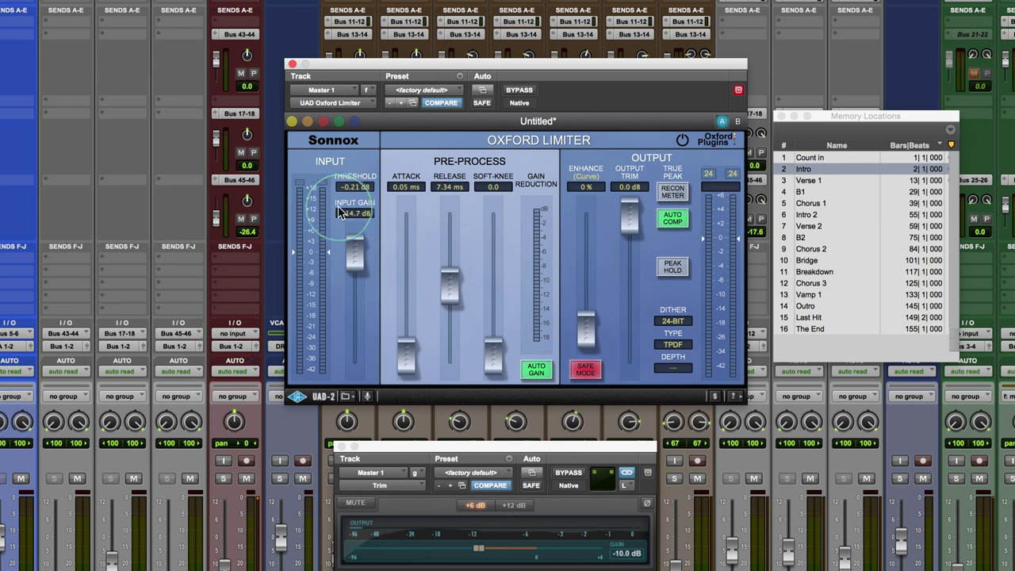
left_click(291, 121)
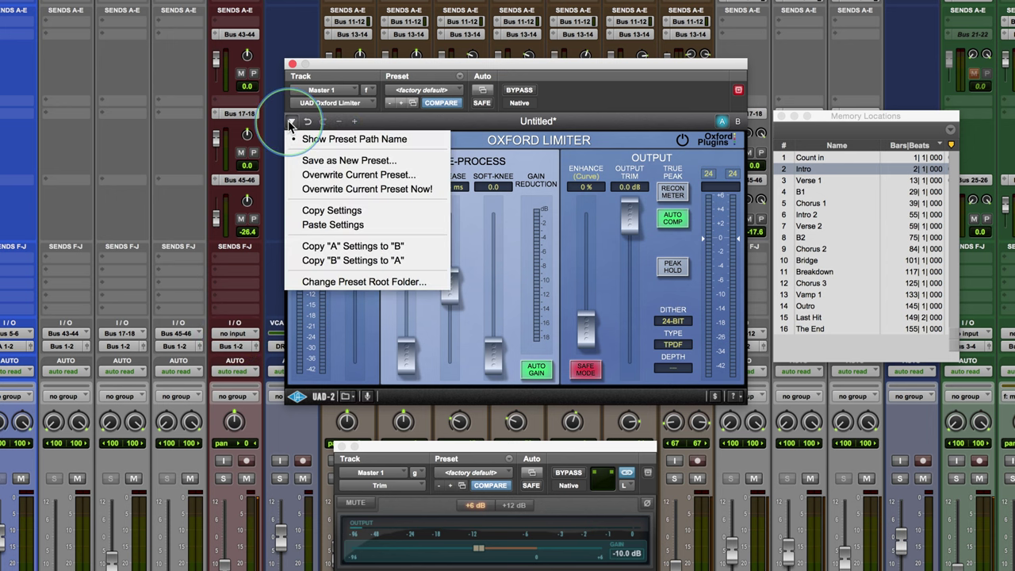
Close the preset menu and return to the Oxford Limiter's Input section
left_click(485, 119)
left_click(331, 272)
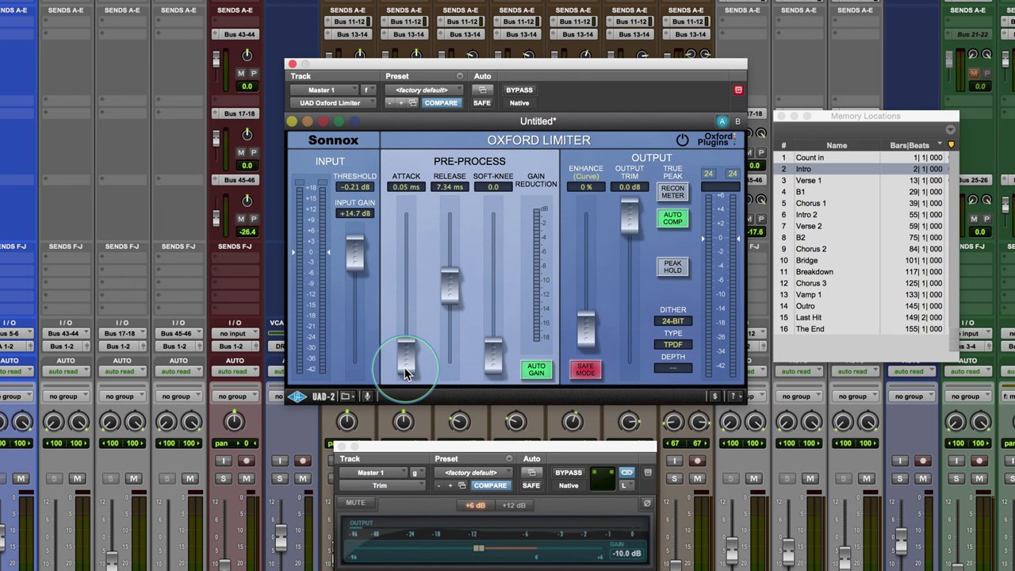
Try a 1.04 ms attack, then drop the attack to its 0.05 ms minimum
left_click_drag(404, 373, 421, 115)
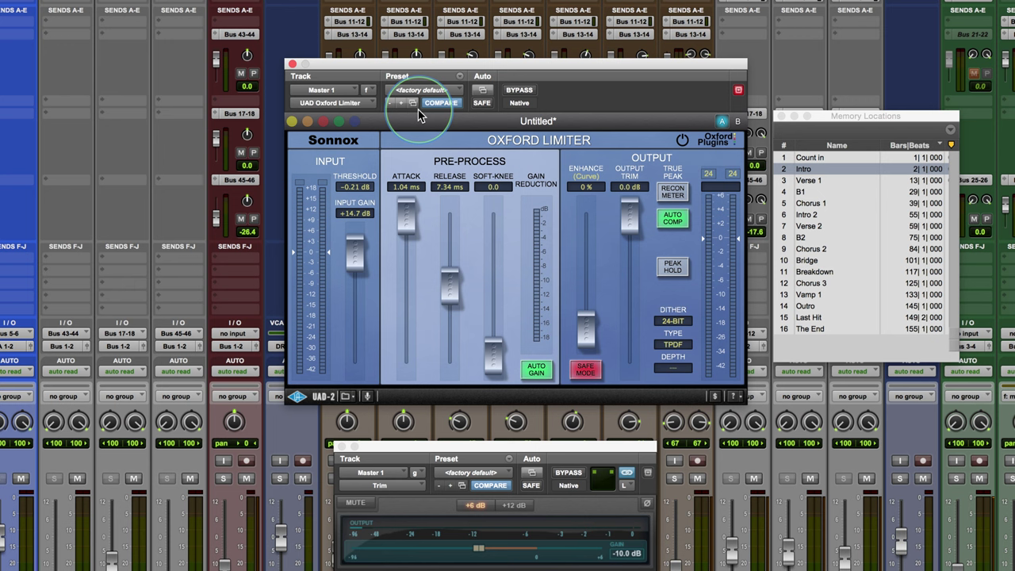
left_click(407, 229)
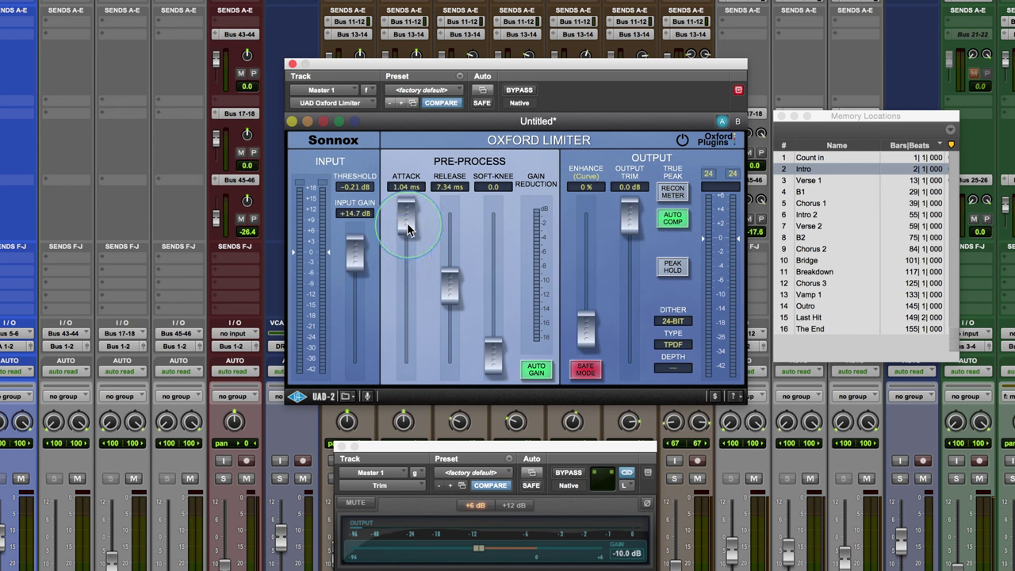
left_click_drag(407, 229, 402, 421)
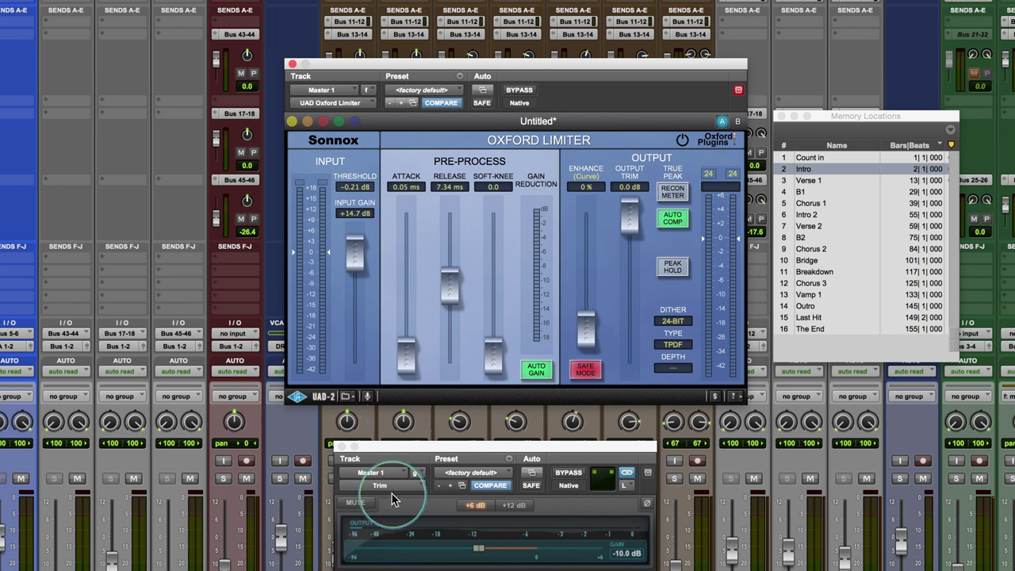
Sweep the release from minimum to maximum and back, settling at 2.94 ms
left_click_drag(449, 287, 452, 402)
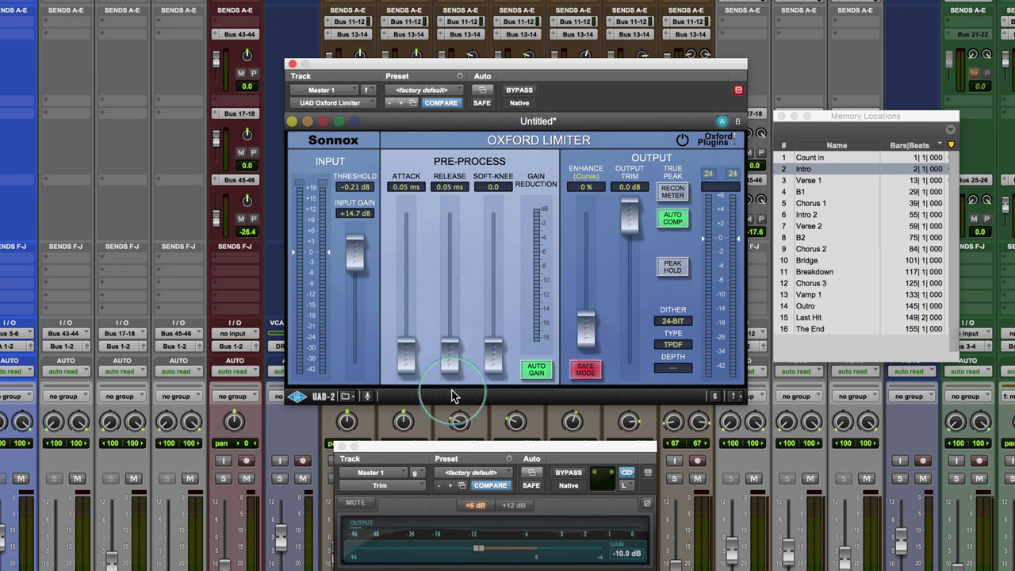
left_click_drag(453, 396, 456, 286)
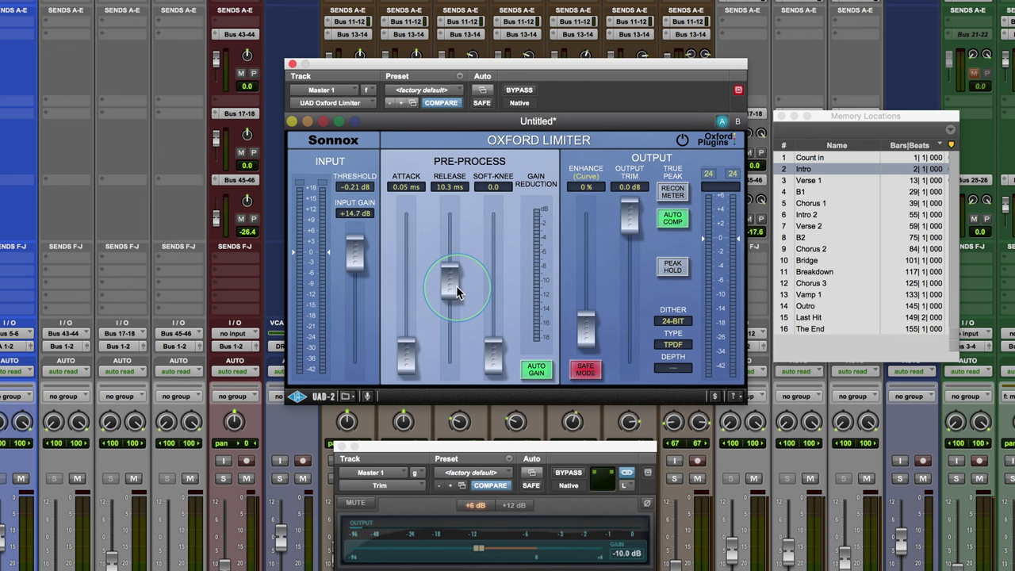
left_click_drag(457, 287, 456, 210)
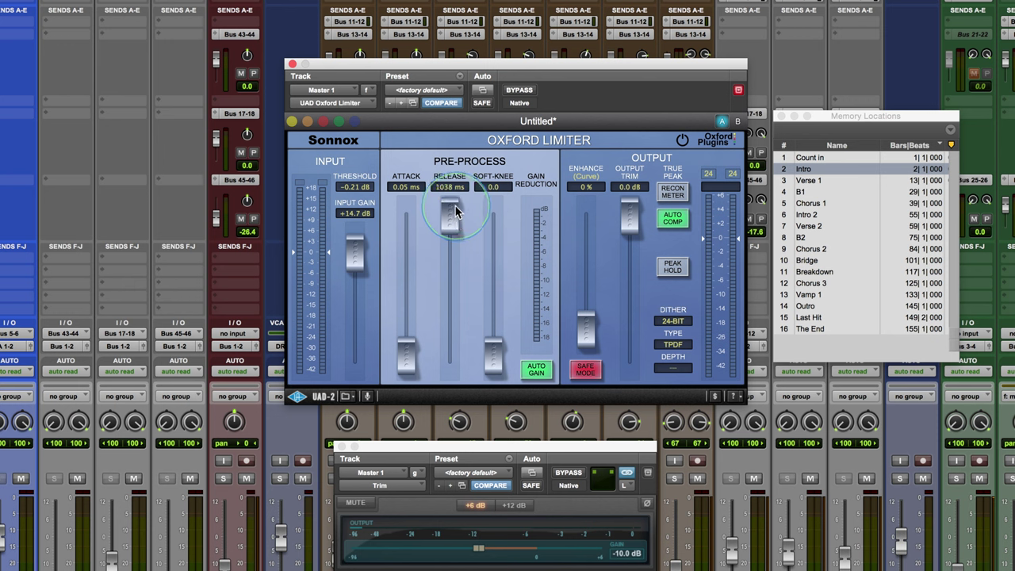
left_click_drag(456, 210, 408, 464)
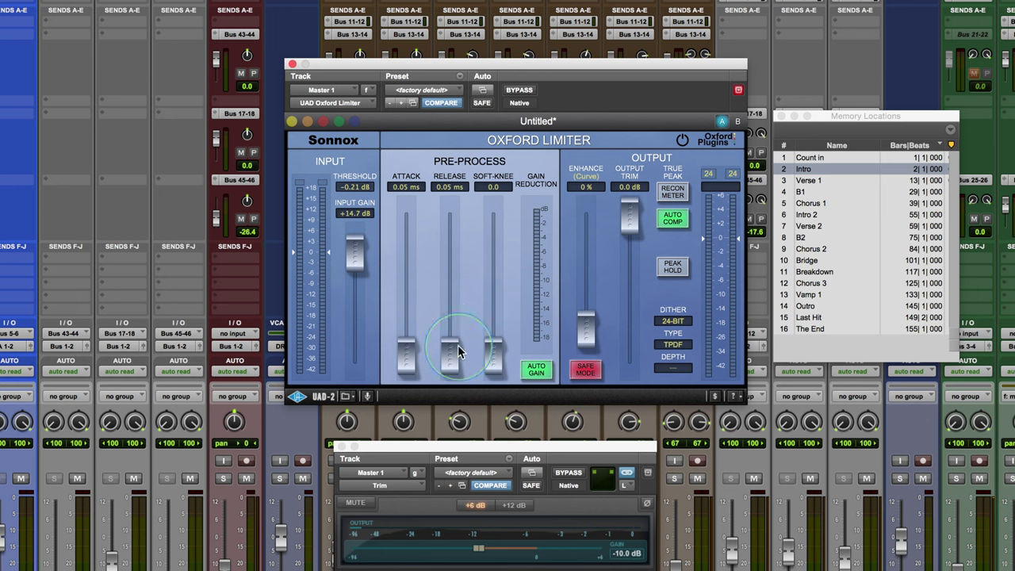
left_click_drag(449, 353, 450, 295)
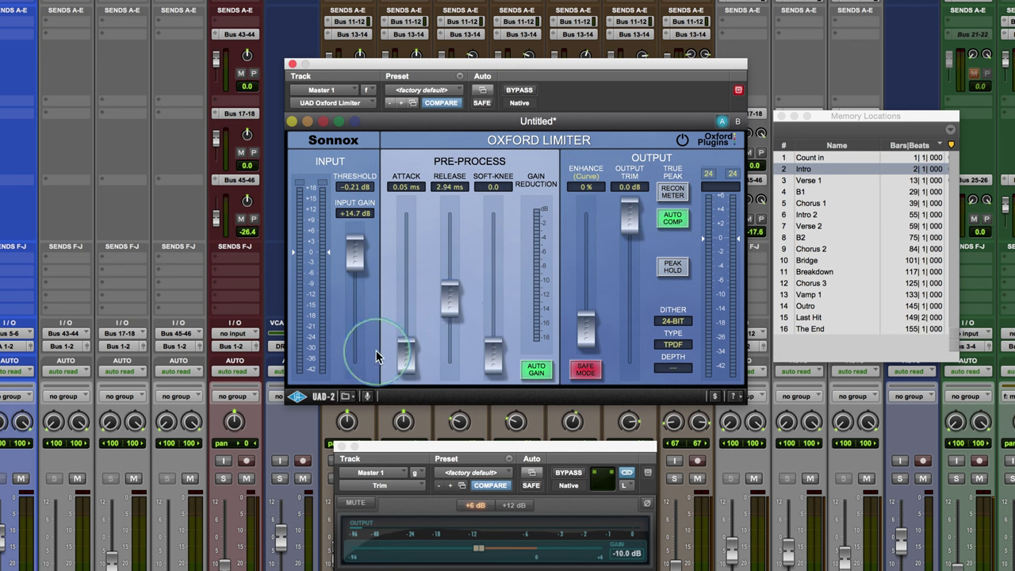
Play the mix from Verse 1 with the first channel muted
key("space")
left_click(807, 181)
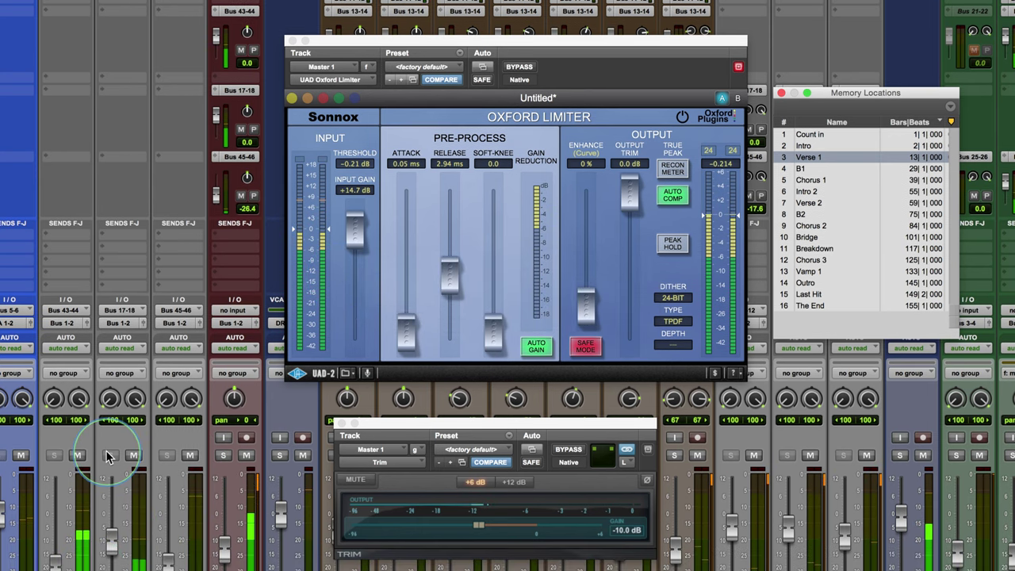
left_click(22, 455)
left_click(23, 456)
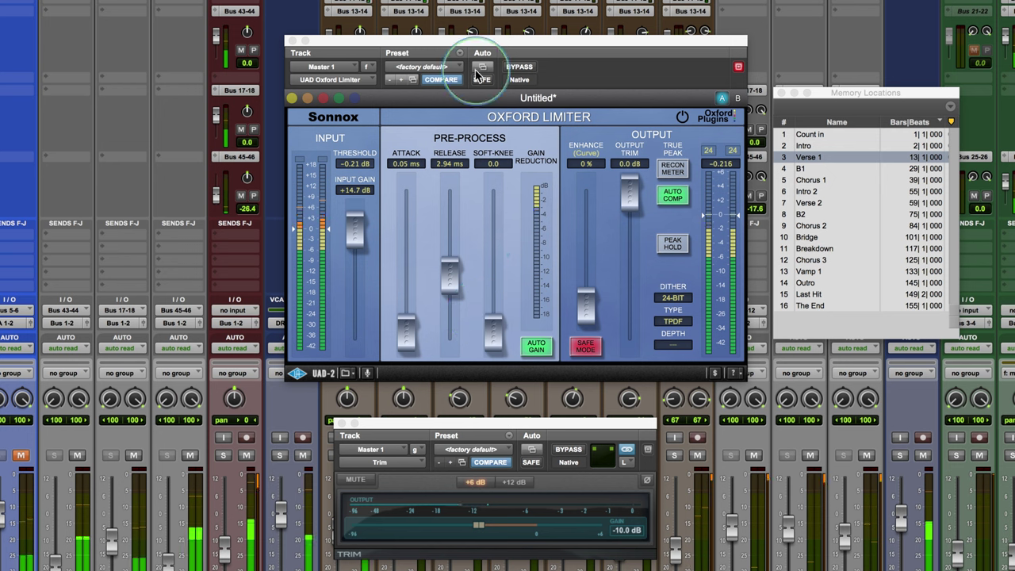
Compare the limiter bypassed and active, then turn on Recon Meter true-peak metering
left_click(519, 67)
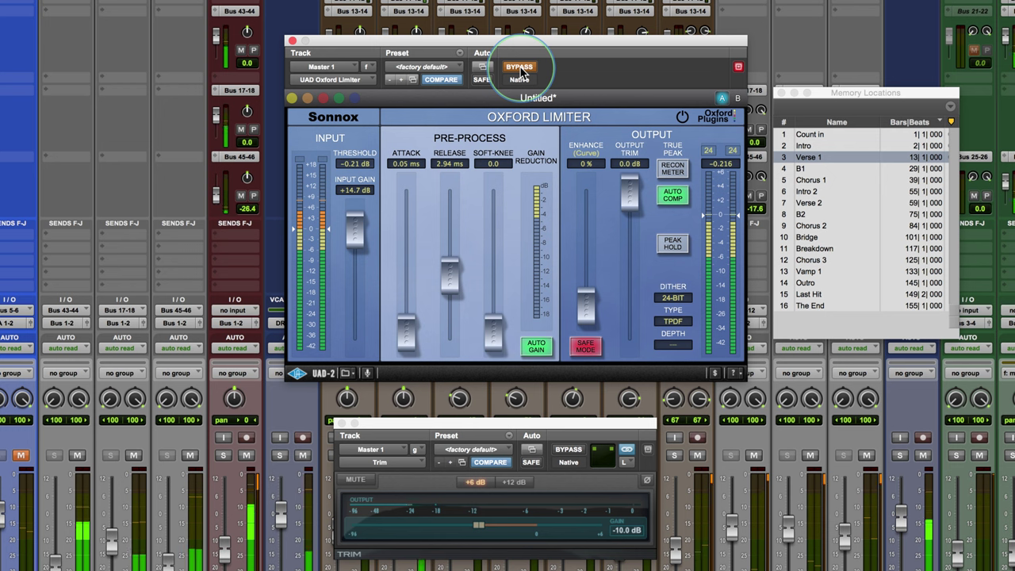
left_click(519, 68)
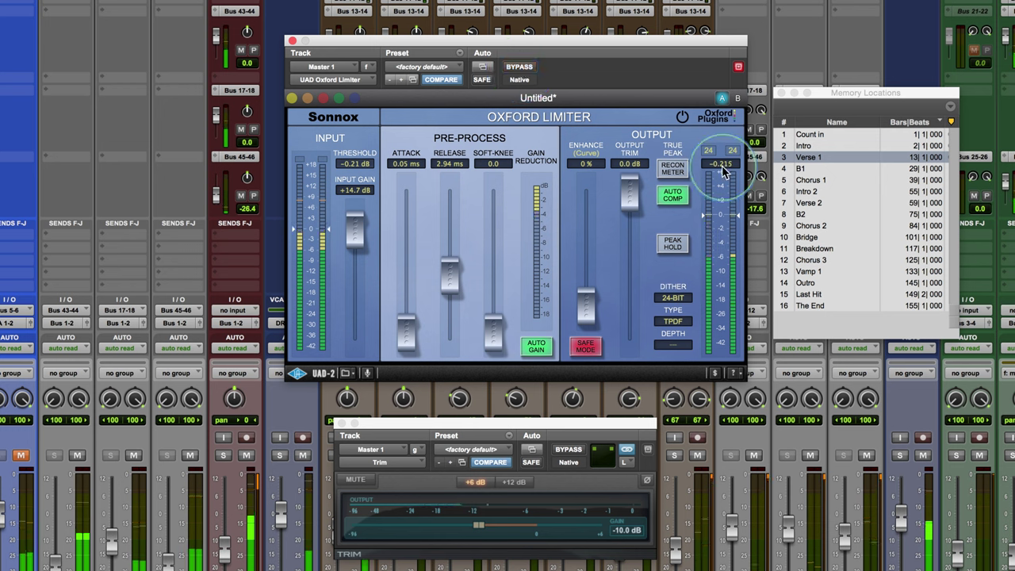
left_click(672, 169)
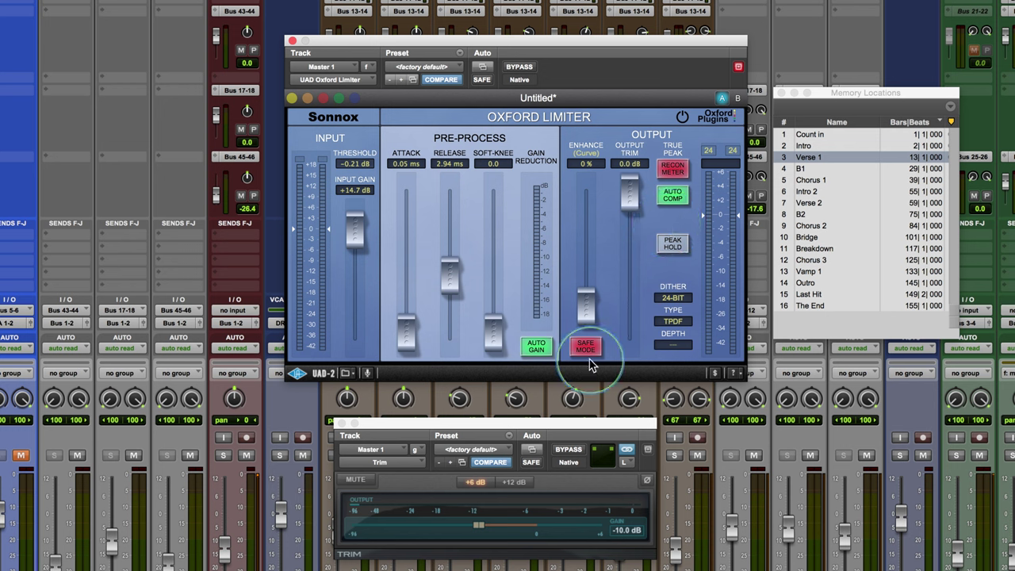
Enable output Peak Hold, toggling Recon Meter off and on and leaving it on
left_click(672, 244)
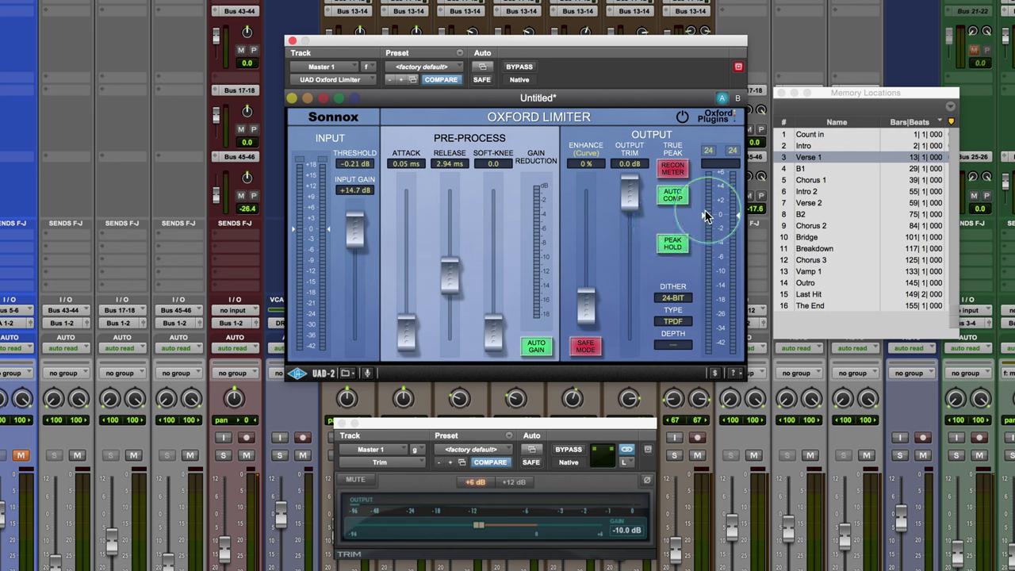
left_click(672, 169)
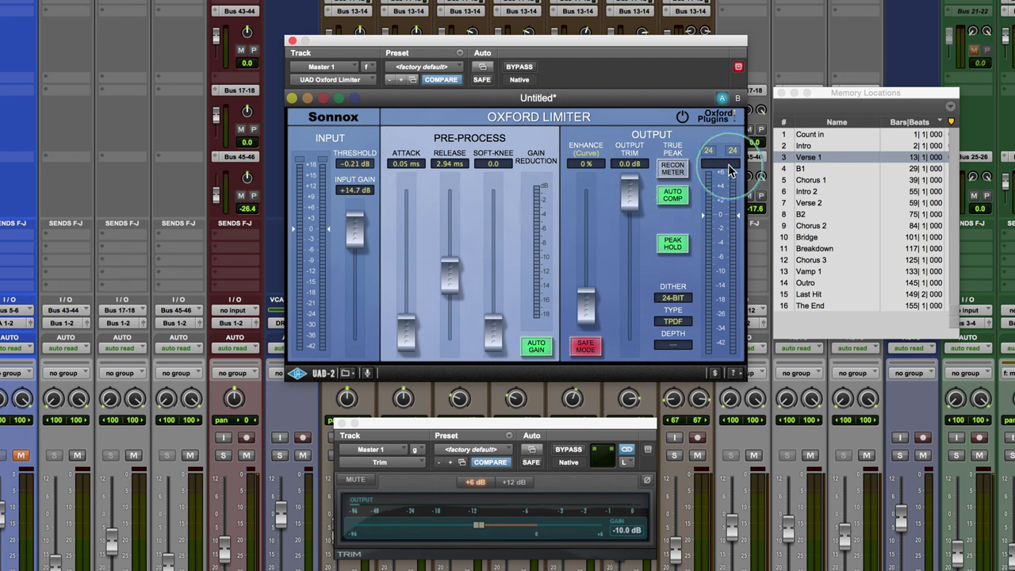
left_click(670, 170)
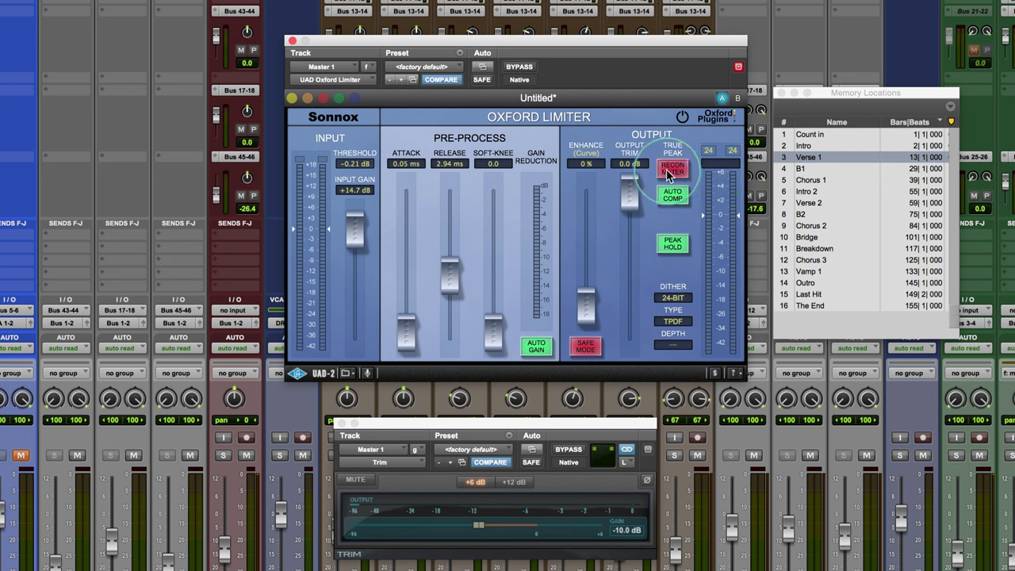
left_click(670, 170)
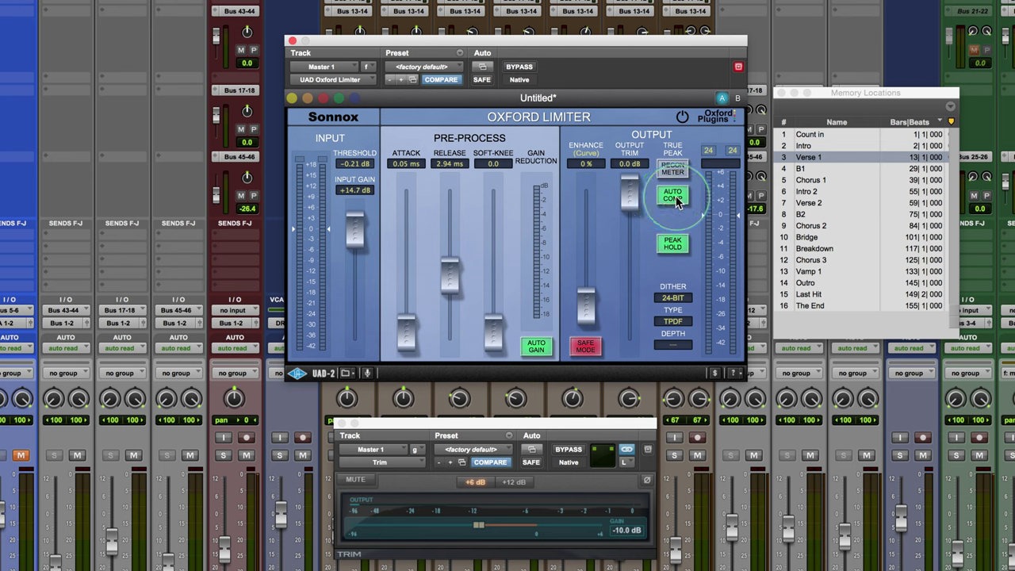
left_click(671, 170)
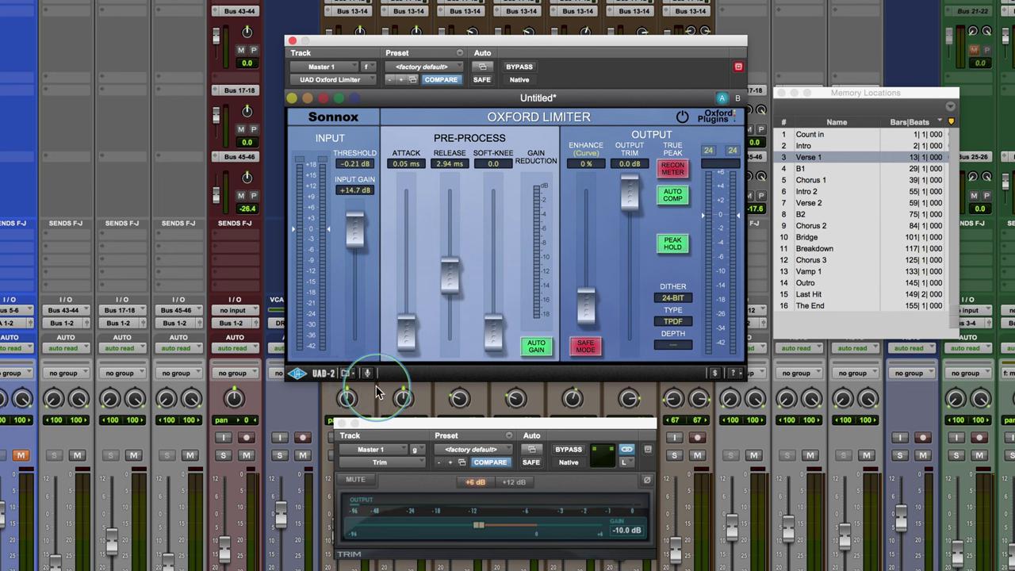
With playback running, audition Enhance at 2% and about 125%, then return it to 0%
key("space")
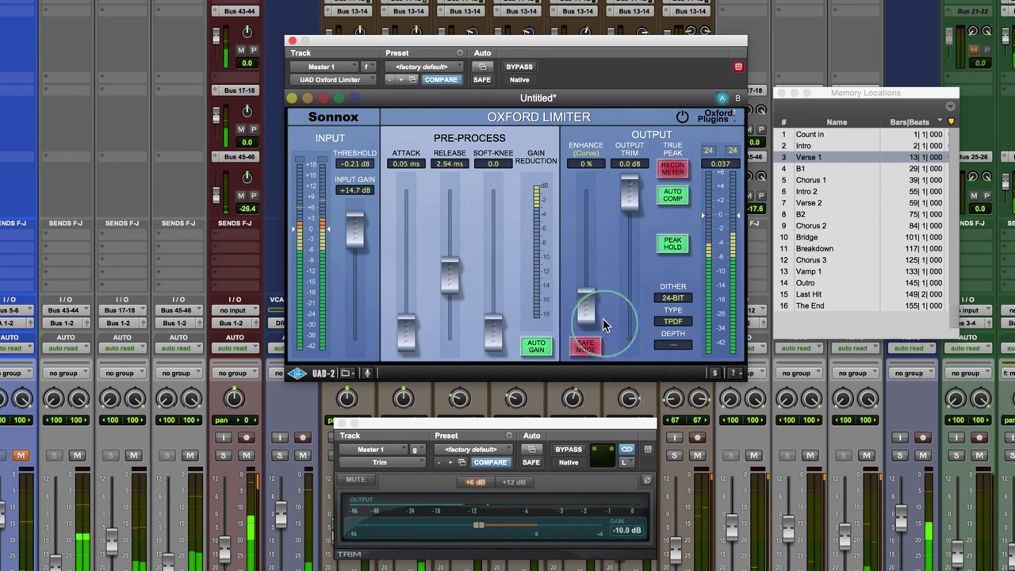
left_click_drag(591, 305, 585, 185)
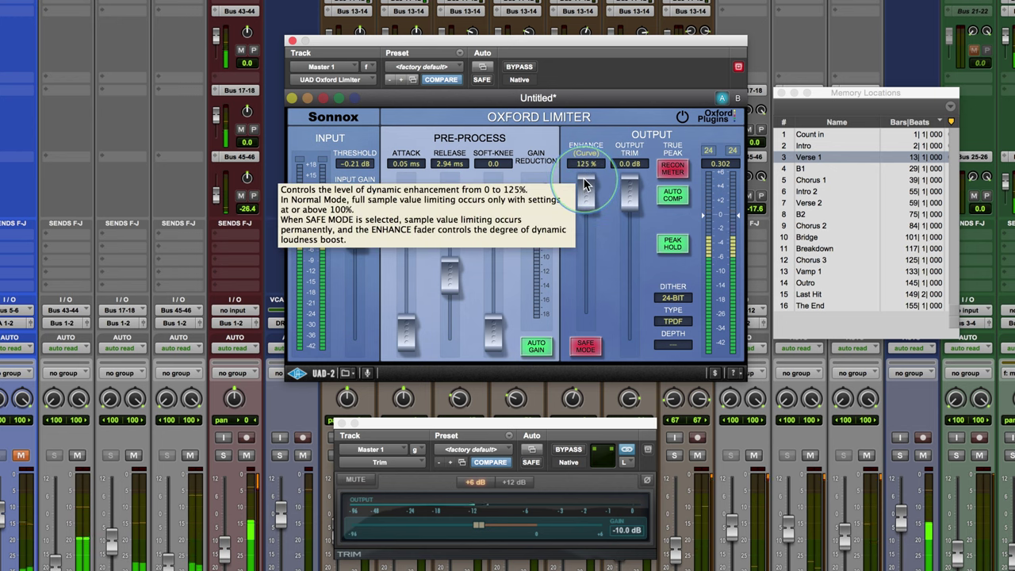
left_click_drag(585, 185, 585, 394)
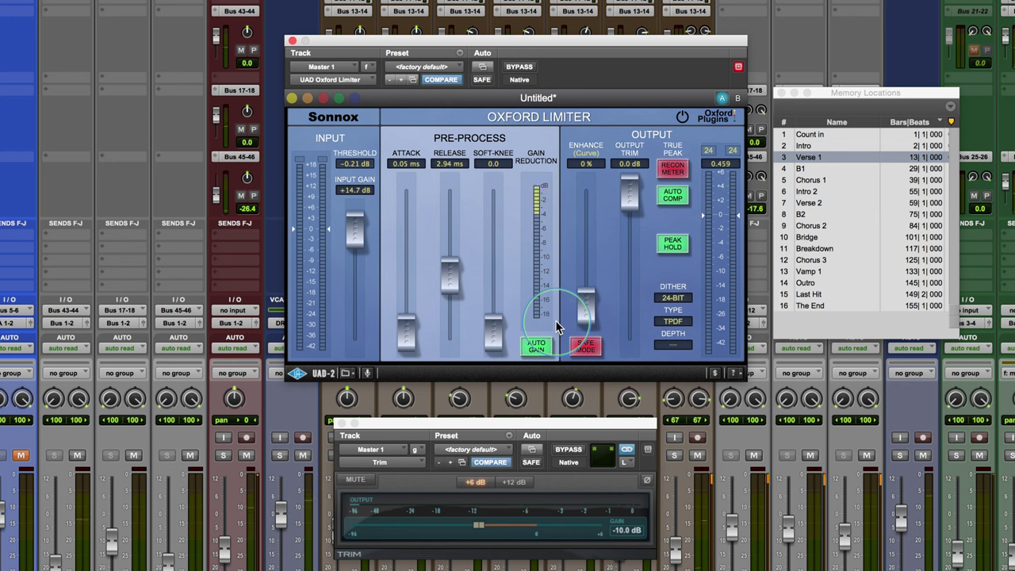
mouse_move(584, 321)
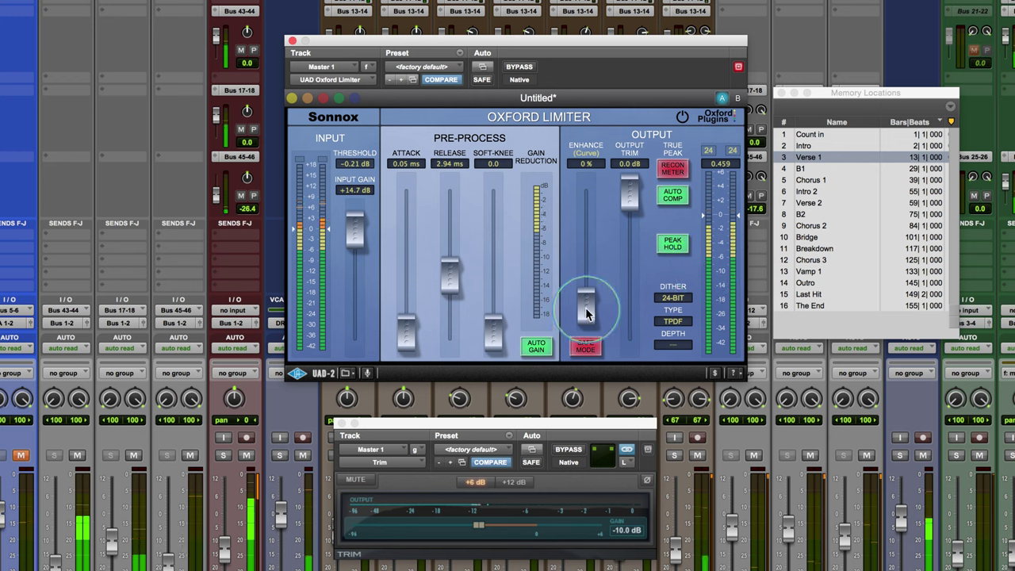
left_click_drag(585, 309, 587, 170)
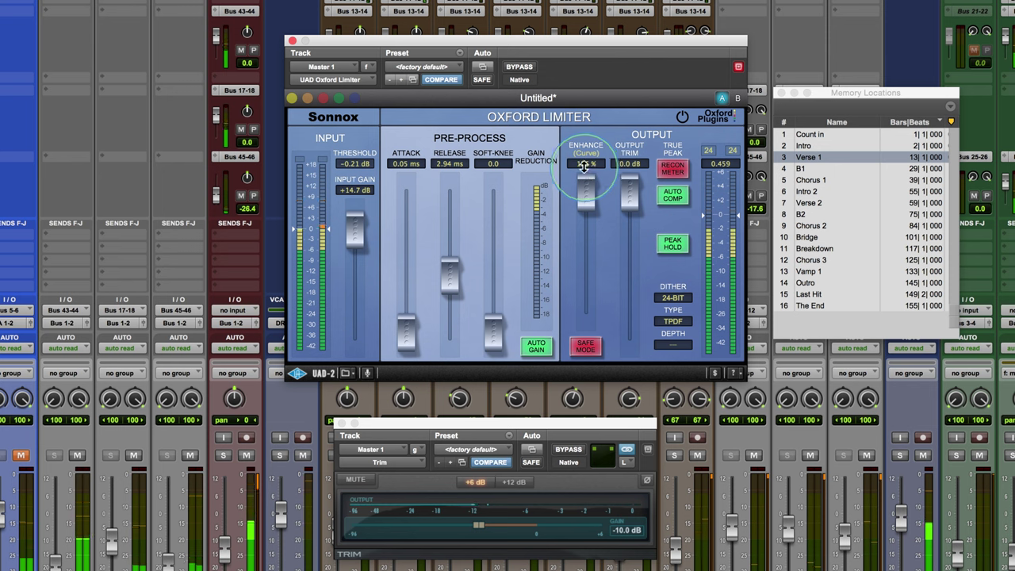
mouse_move(589, 198)
left_click_drag(589, 198, 588, 333)
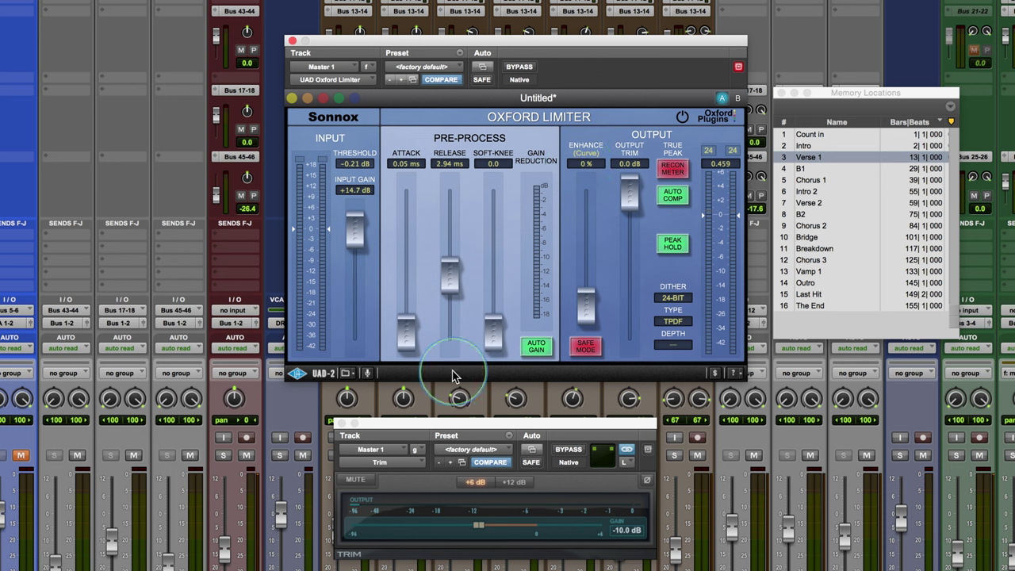
Sweep Soft-Knee between 0.0 and 10.0 to compare, finishing at 0.0 for hard limiting
left_click_drag(494, 341, 486, 346)
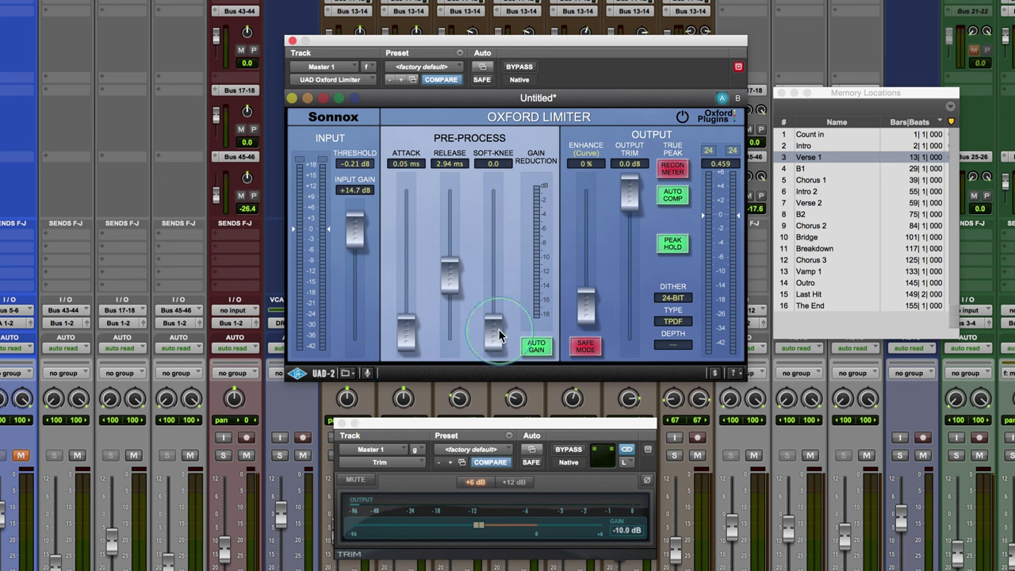
left_click_drag(491, 337, 492, 277)
left_click_drag(492, 198, 490, 127)
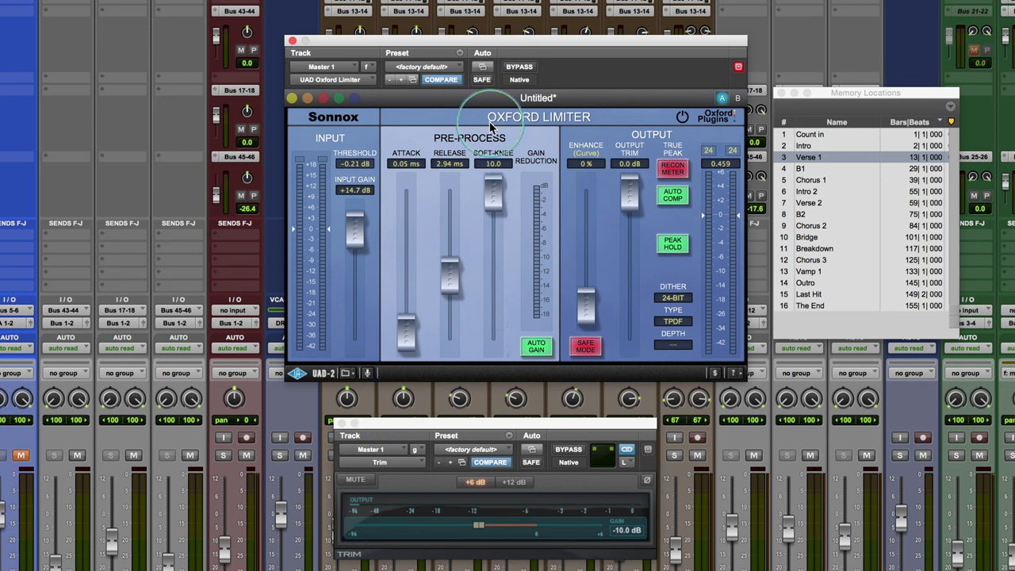
left_click(487, 214)
left_click_drag(492, 206, 488, 349)
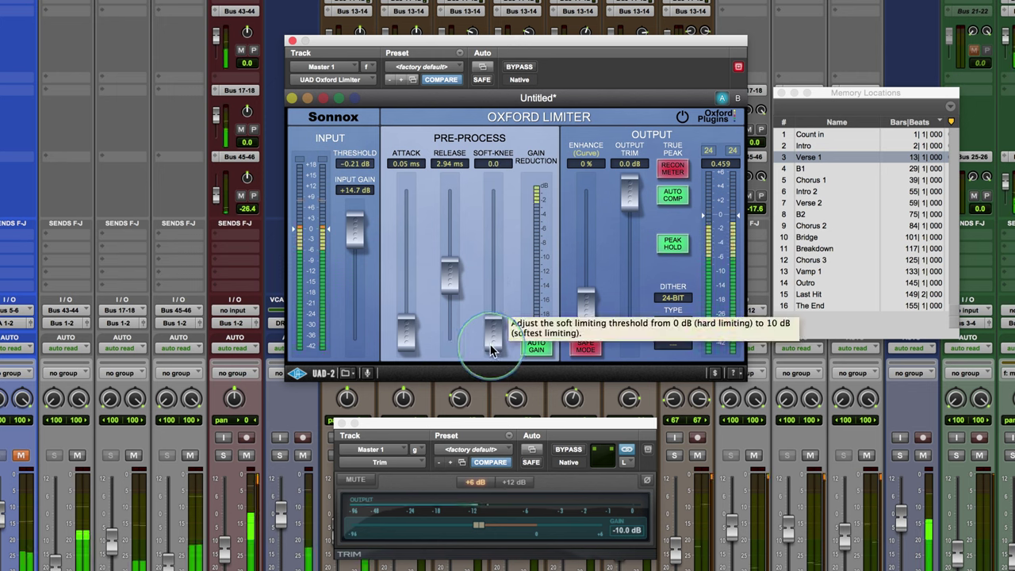
left_click_drag(490, 344, 481, 100)
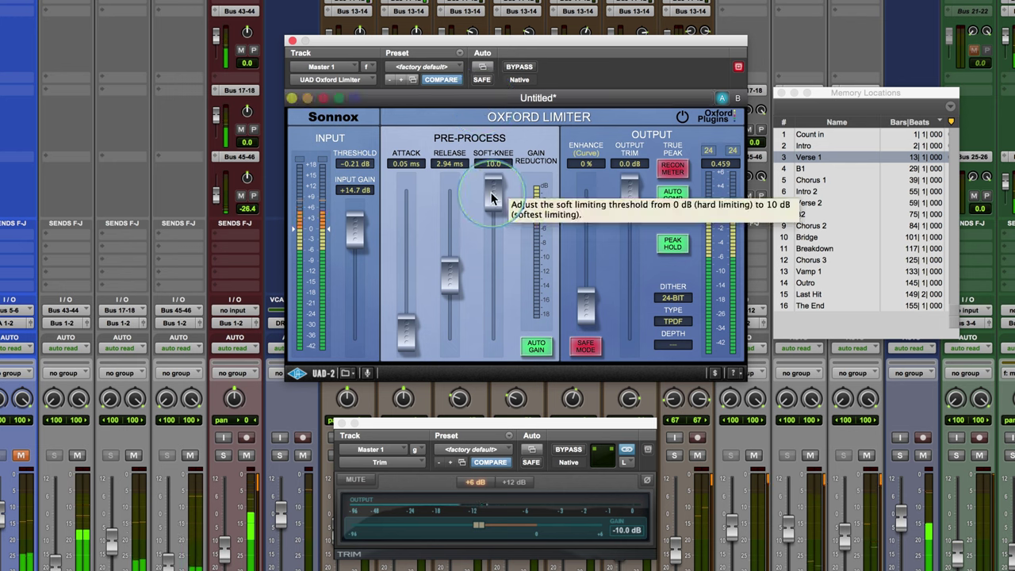
left_click_drag(492, 198, 476, 533)
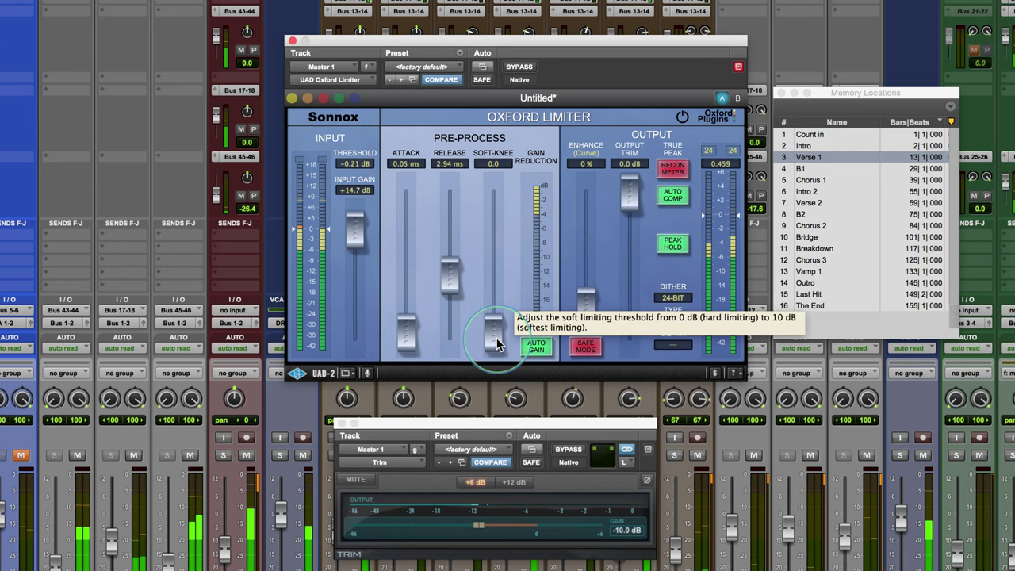
left_click(496, 343, "alt")
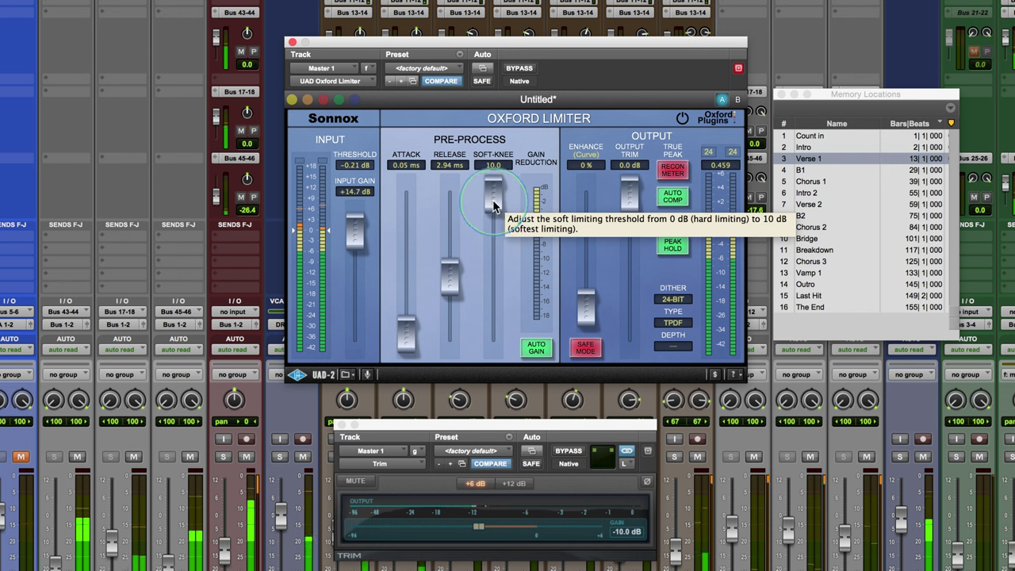
left_click_drag(493, 204, 494, 331)
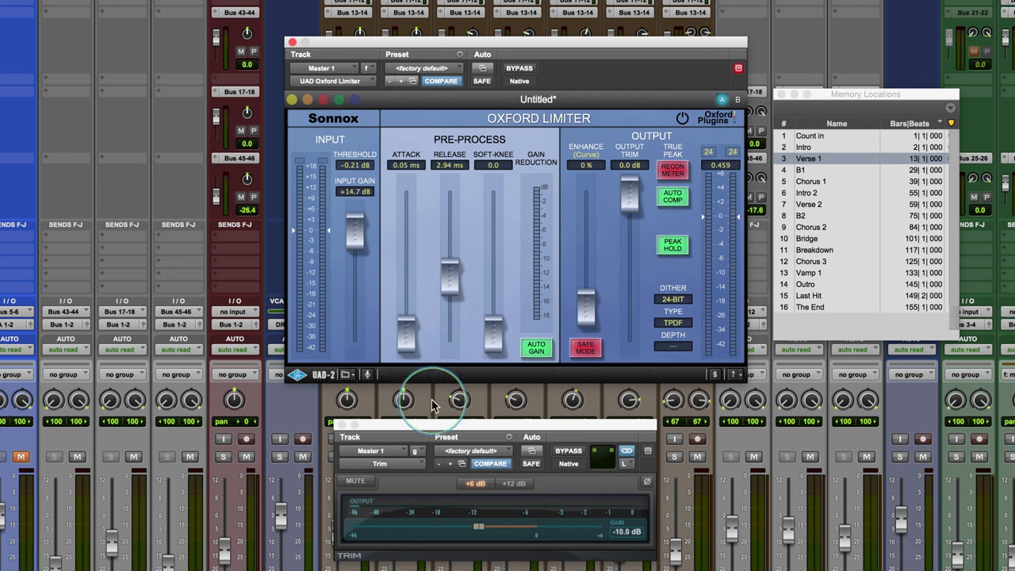
Start playback and try Attack times from 0.05 ms upward, settling on 1.04 ms
key("space")
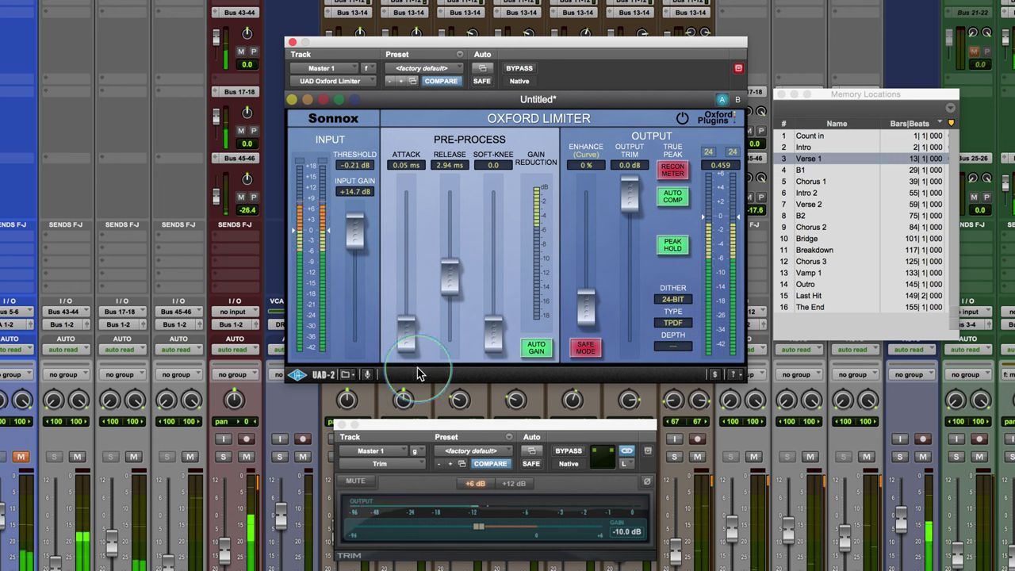
left_click_drag(407, 343, 402, 187)
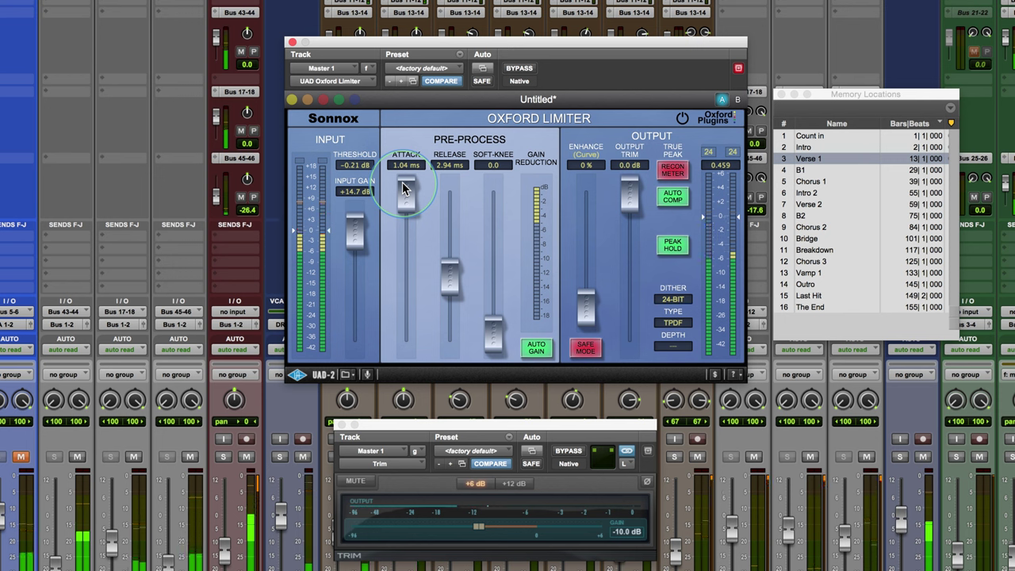
left_click_drag(403, 187, 413, 497)
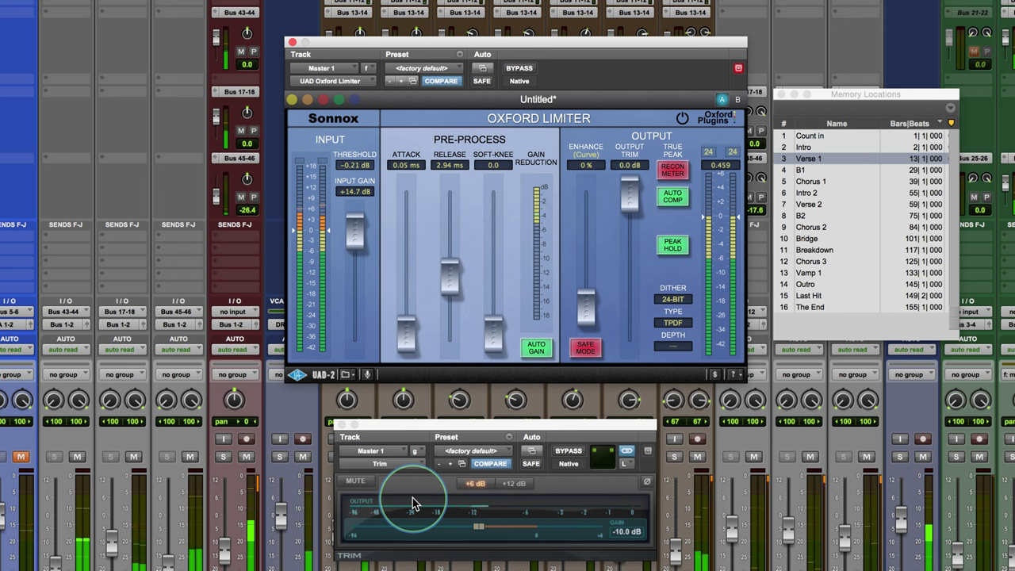
left_click_drag(406, 329, 403, 199)
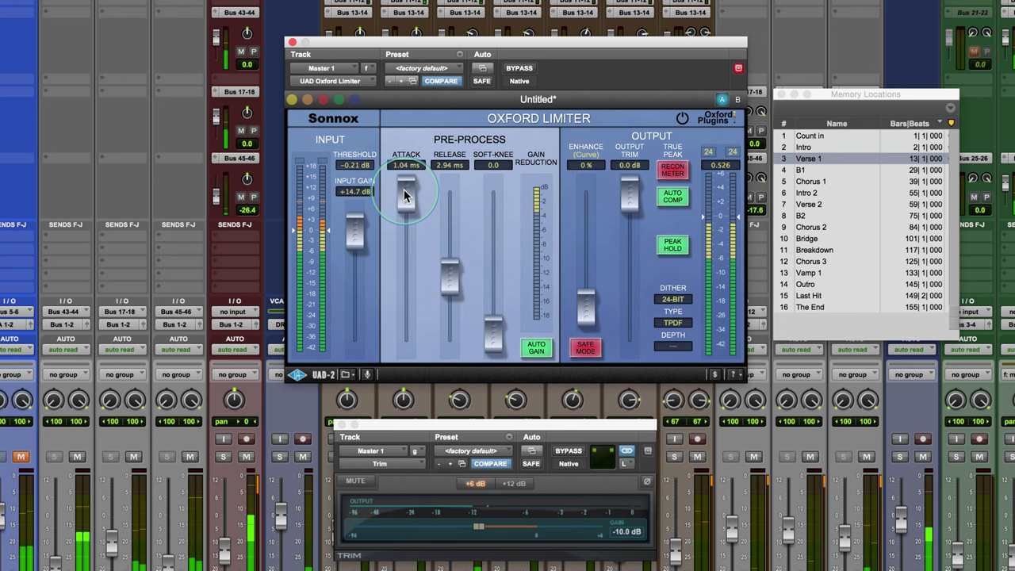
left_click_drag(404, 190, 397, 131)
left_click(435, 329)
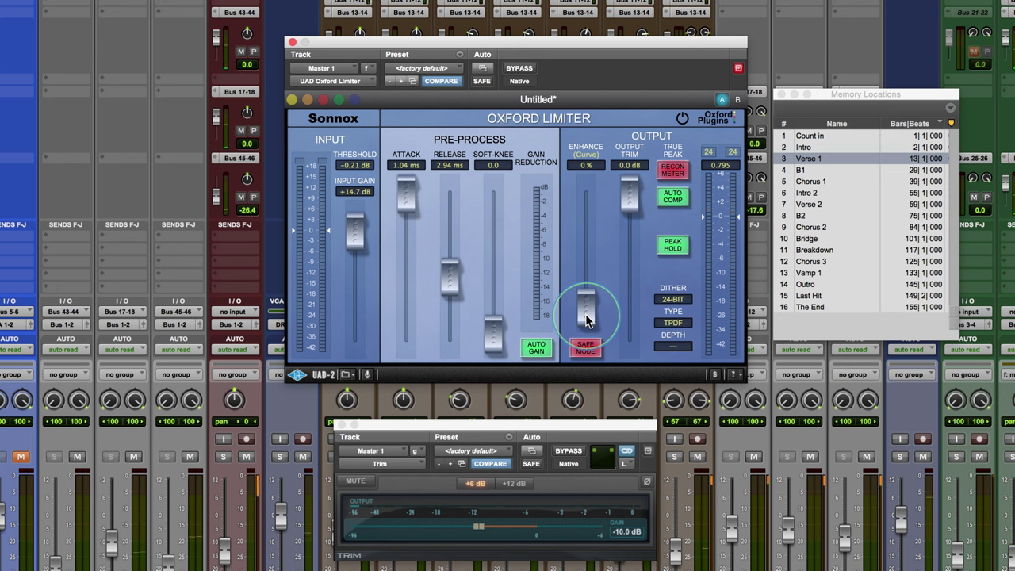
Raise Enhance to 75.1%, compare it against 0%, then undo back to 75.1%
left_click_drag(587, 318, 589, 245)
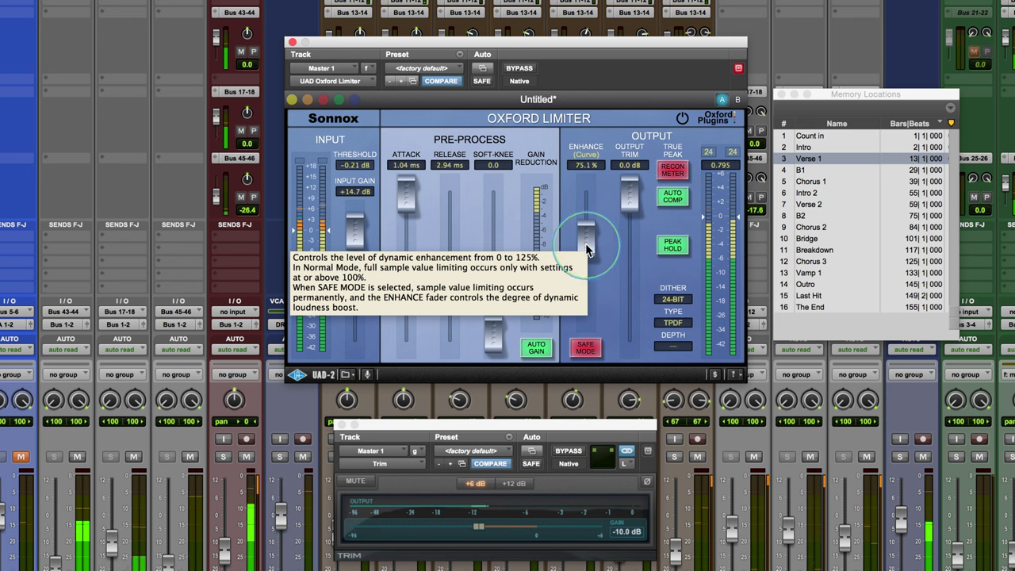
left_click_drag(588, 234, 583, 420)
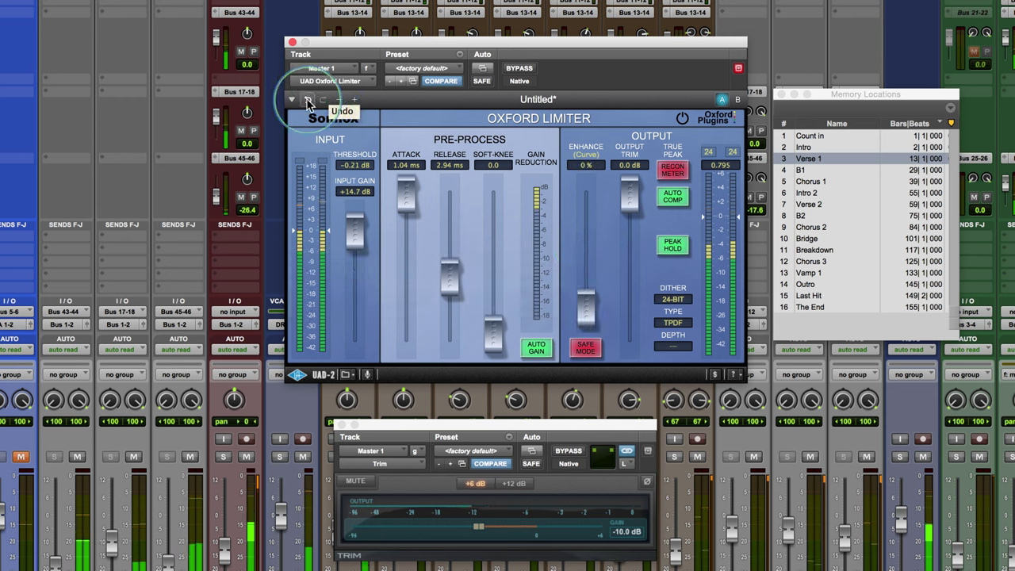
left_click(309, 103)
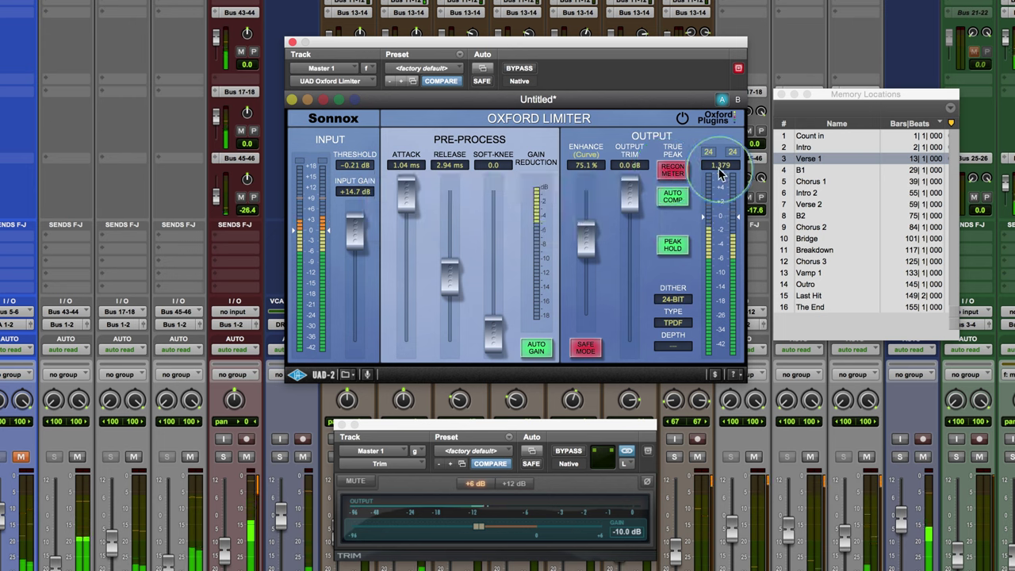
left_click(674, 173)
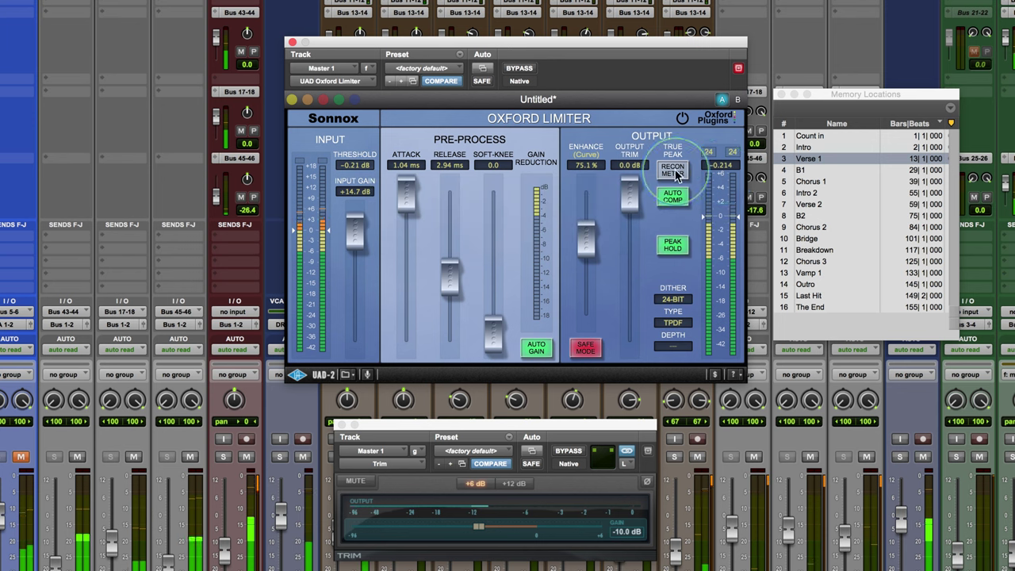
left_click(674, 172)
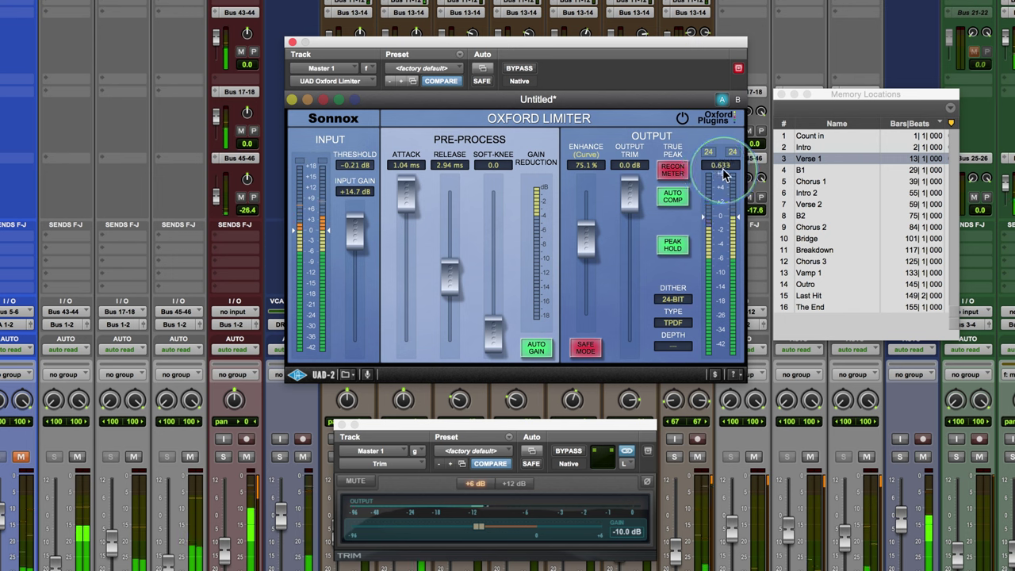
left_click(631, 239)
left_click(453, 295)
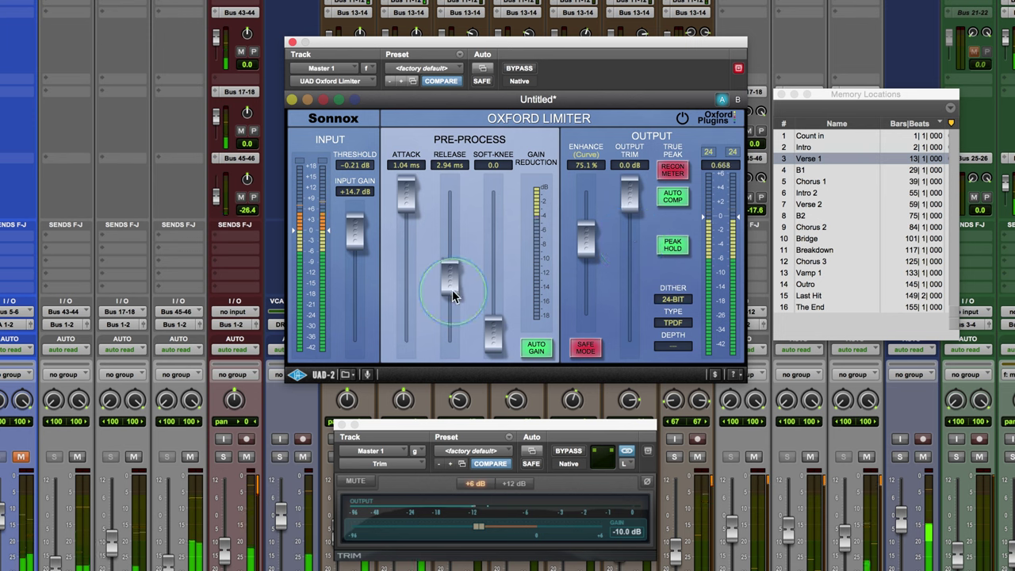
left_click(476, 246)
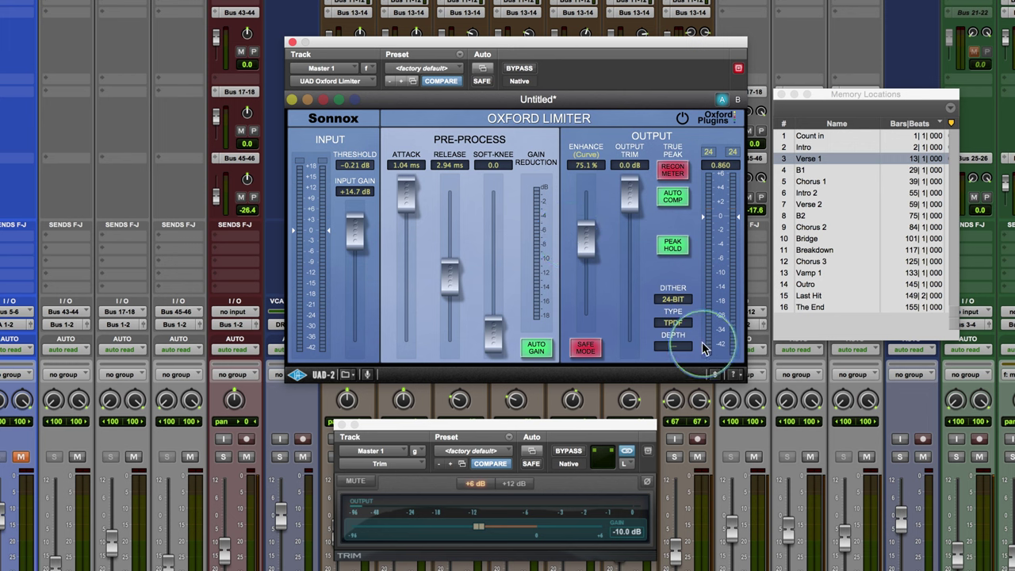
Check the dither bit-depth and type lists, then set dither to 16-bit, keeping TPDF type
left_click(674, 300)
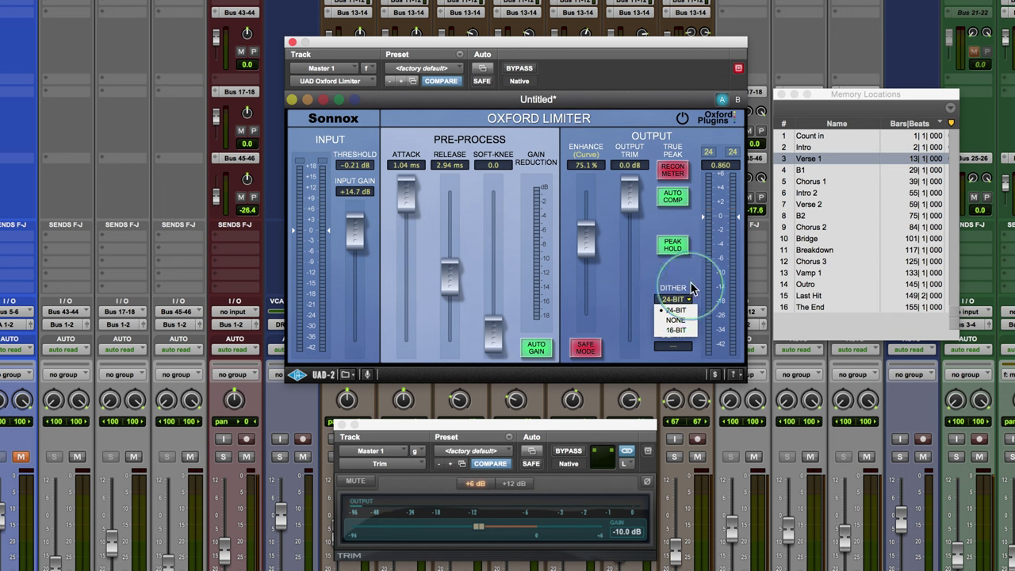
left_click(674, 309)
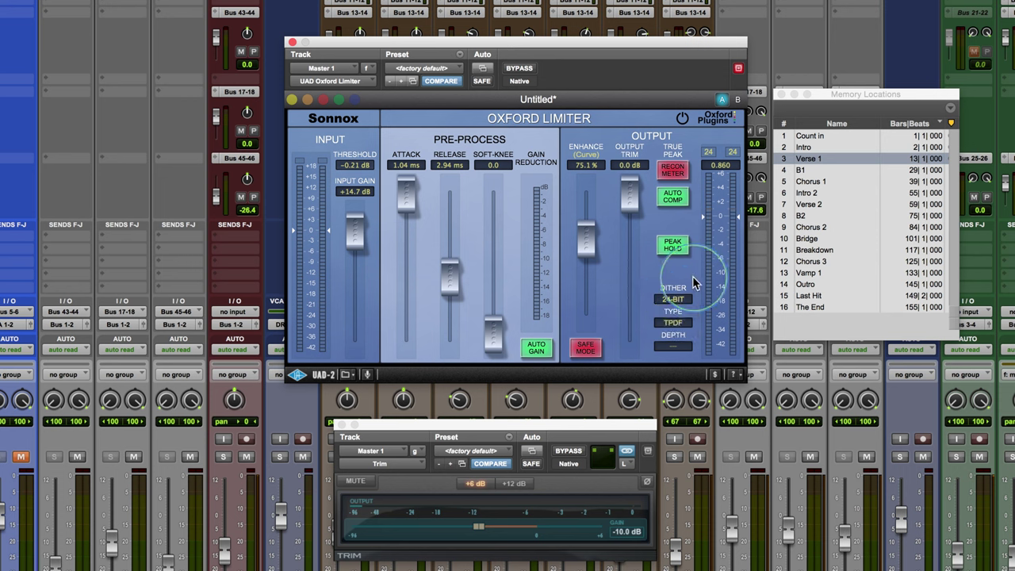
left_click(689, 323)
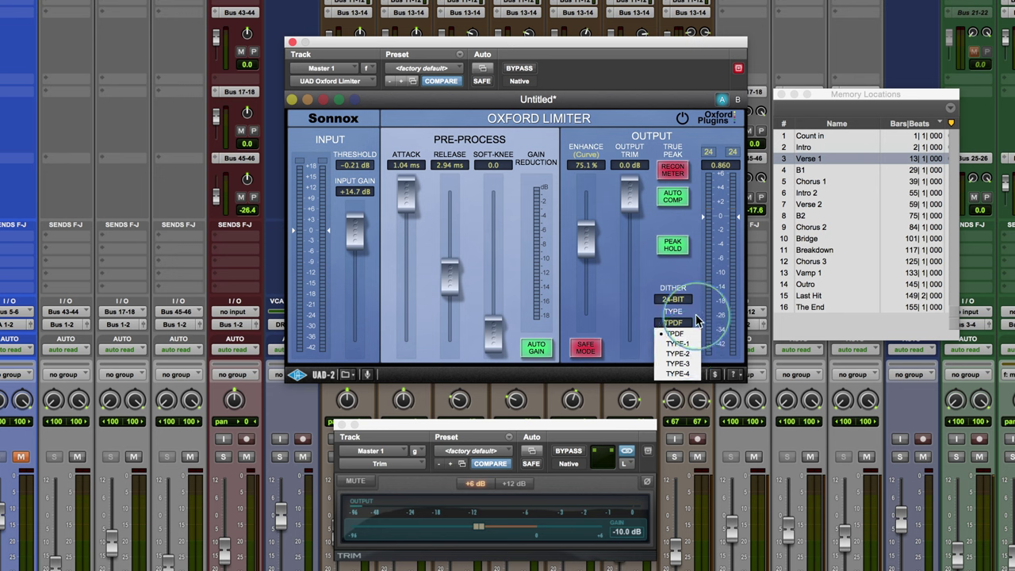
left_click(686, 344)
left_click(672, 299)
left_click(673, 332)
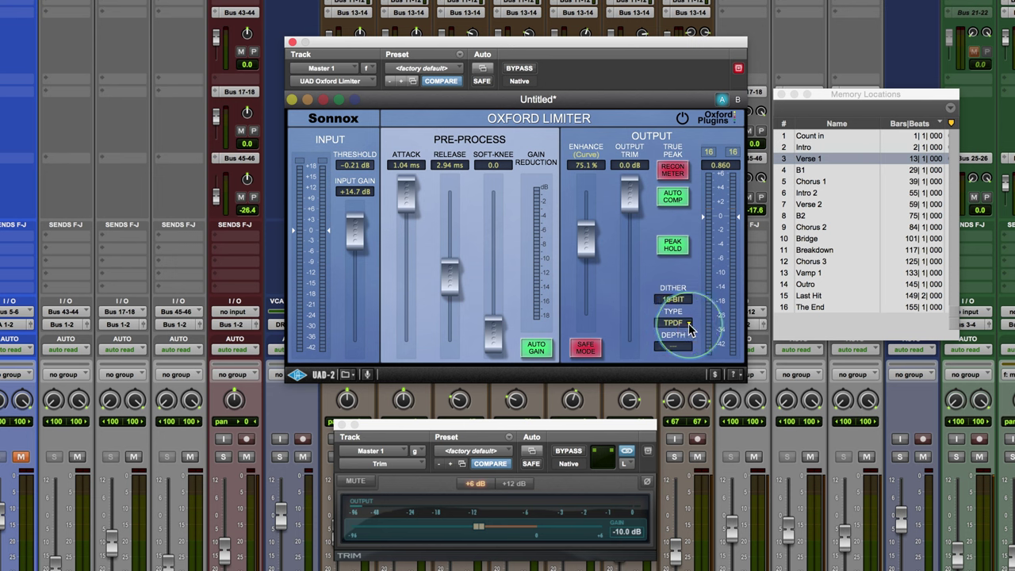
left_click(688, 325)
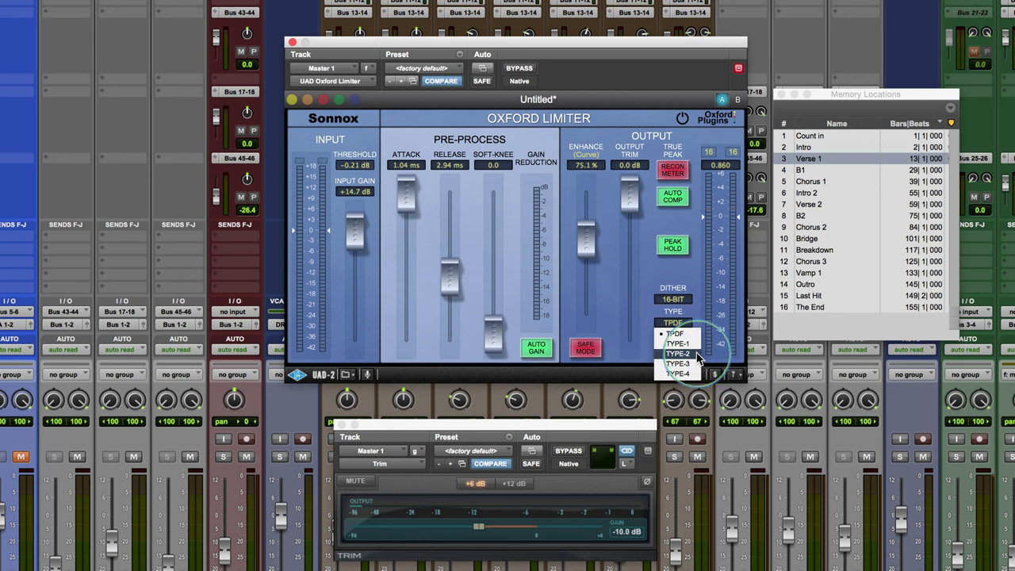
left_click(696, 333)
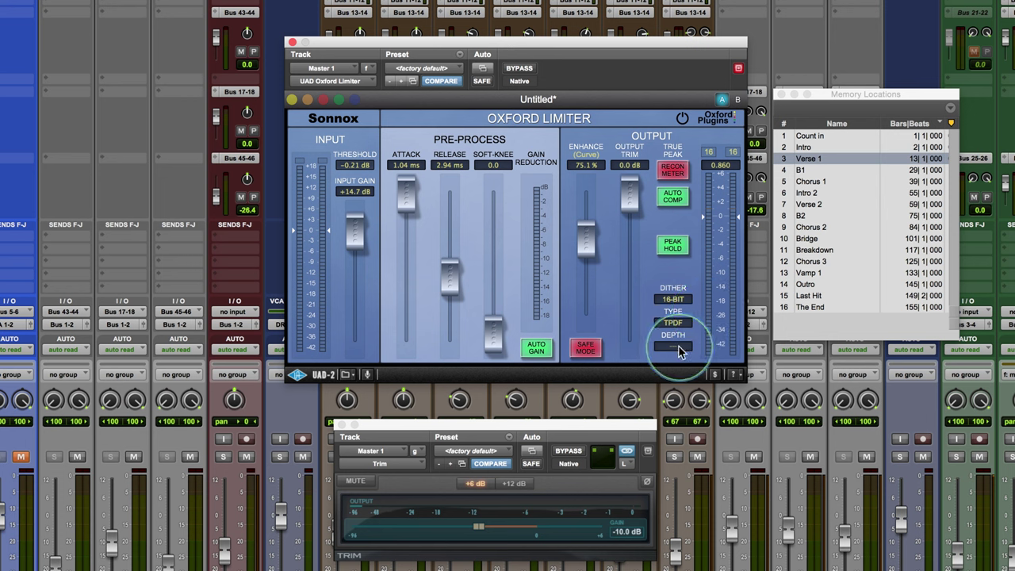
left_click(673, 323)
left_click(680, 349)
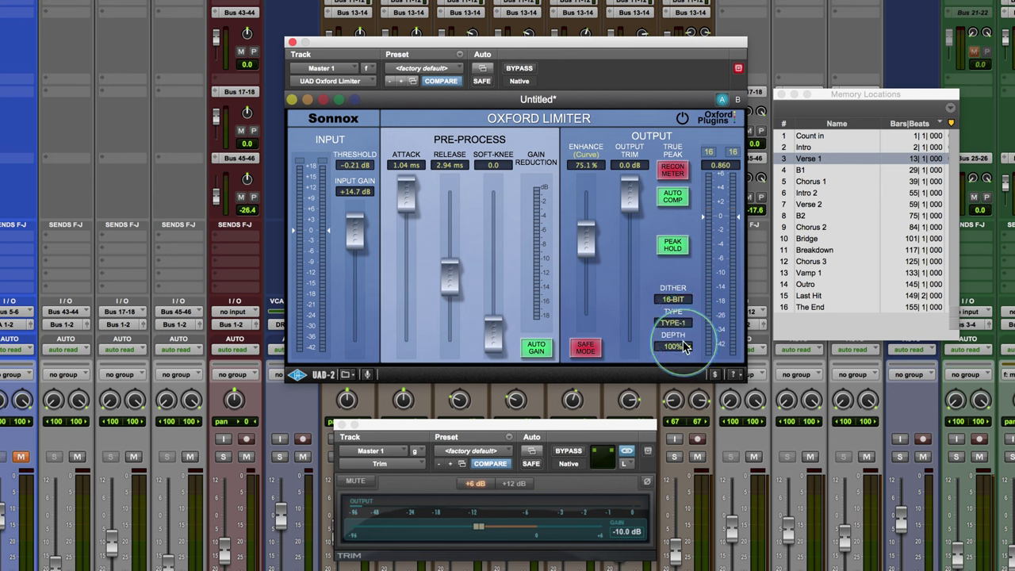
left_click(686, 349)
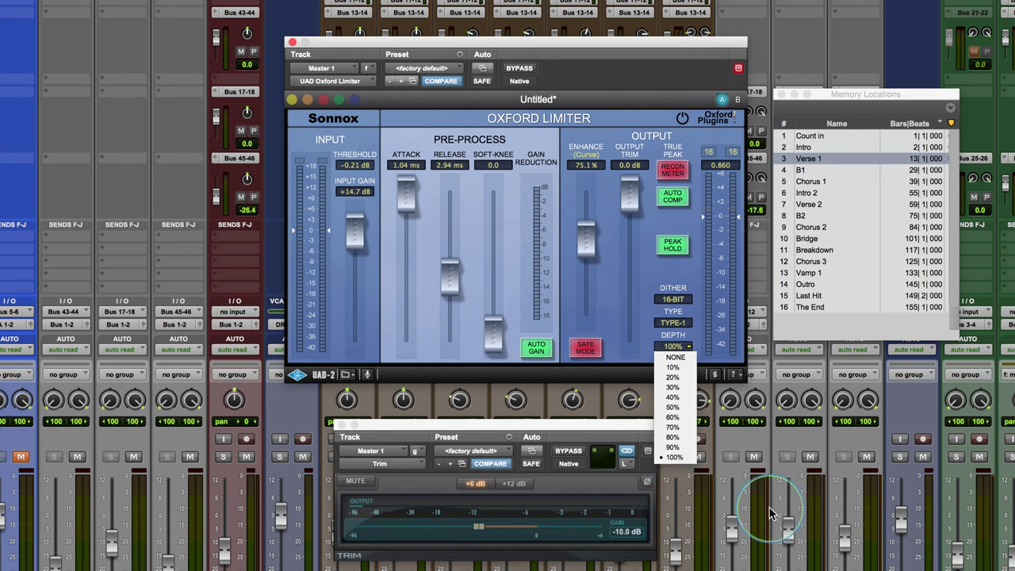
left_click(771, 514)
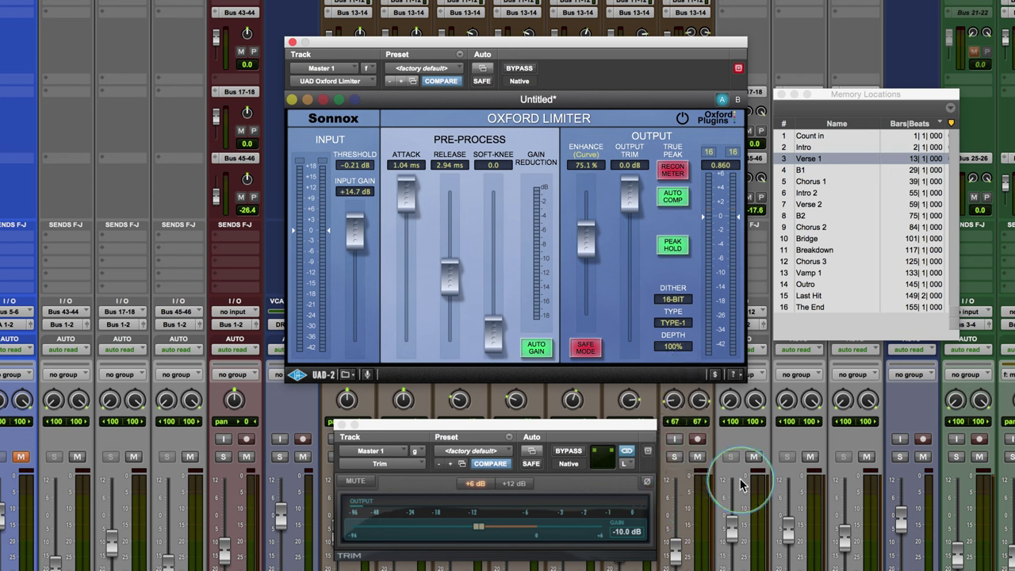
left_click(690, 325)
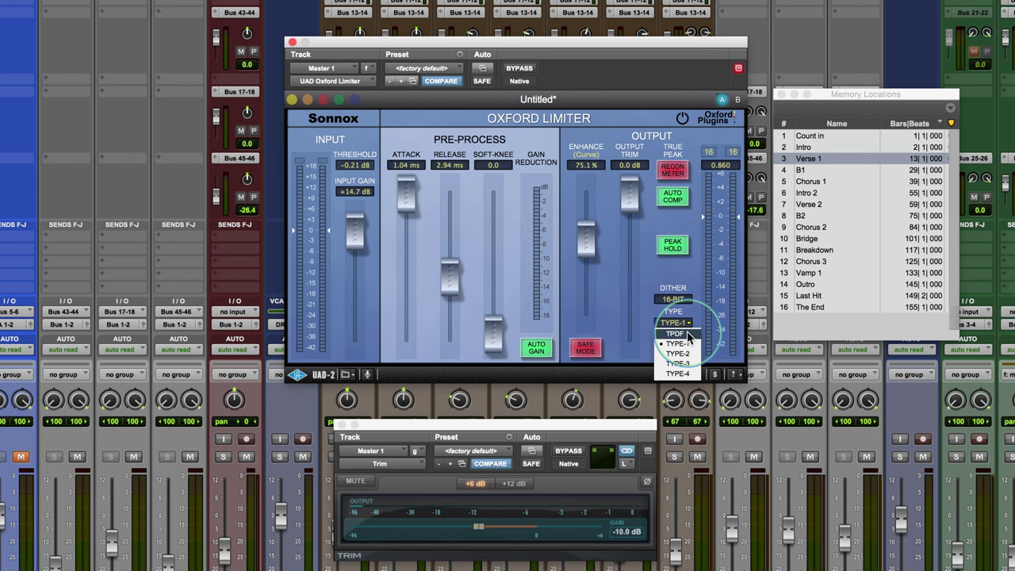
left_click(688, 347)
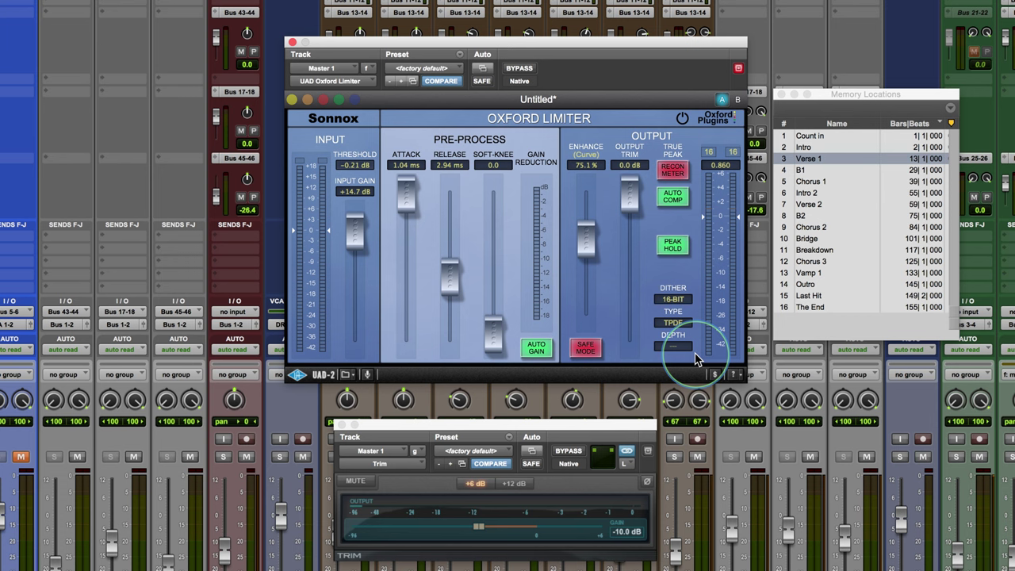
Bring up the macOS app switcher with Microsoft PowerPoint selected using Cmd+Tab
key("super+Tab")
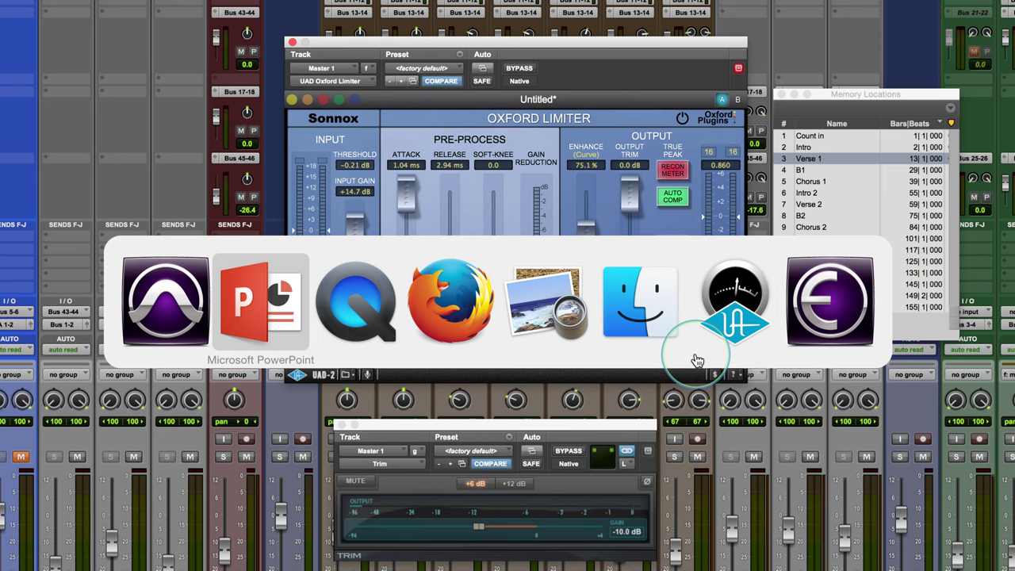